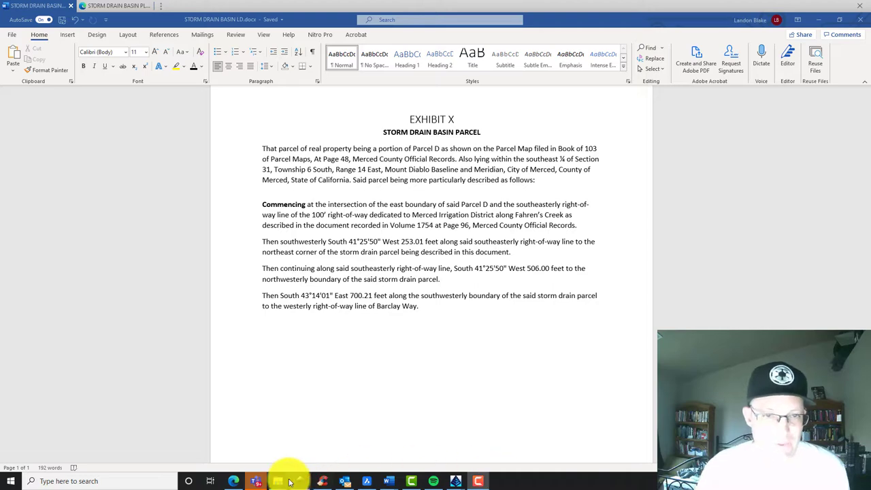
# Check the storm drain basin plat PDF, then go back to the land description
pyautogui.click(234, 481)
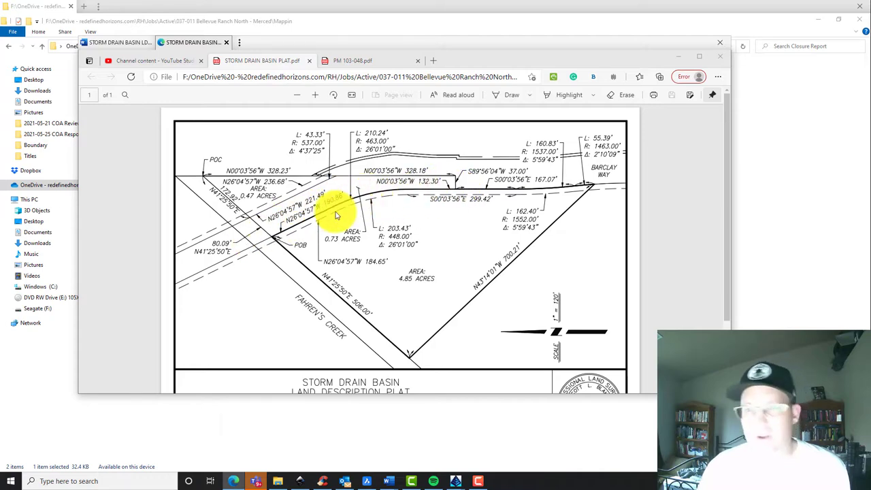
pyautogui.click(685, 58)
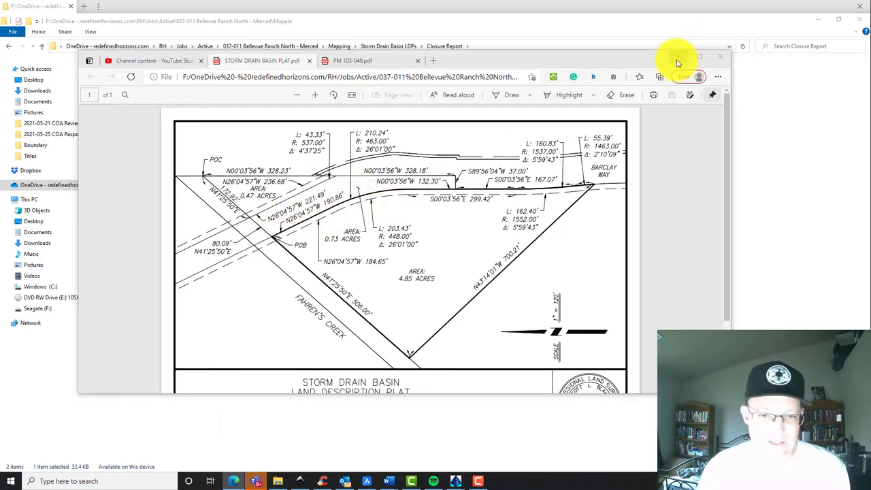
pyautogui.moveTo(388, 479)
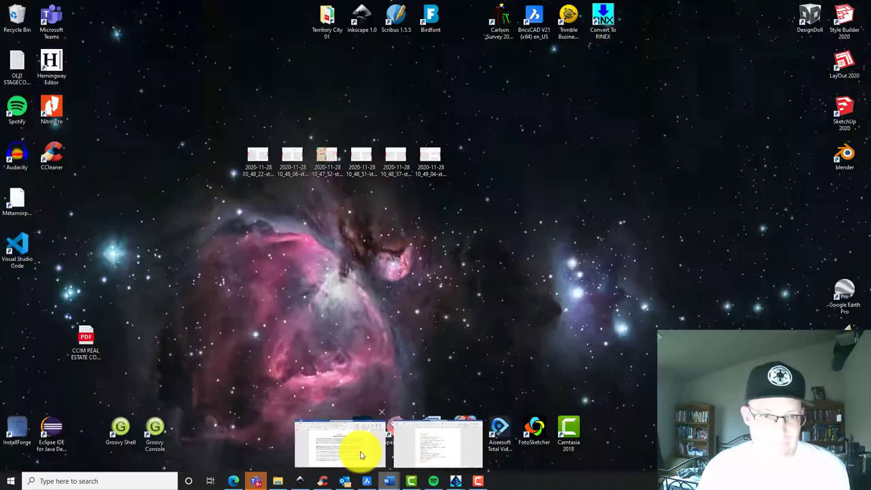
pyautogui.click(359, 449)
pyautogui.scroll(-2, 341, 266)
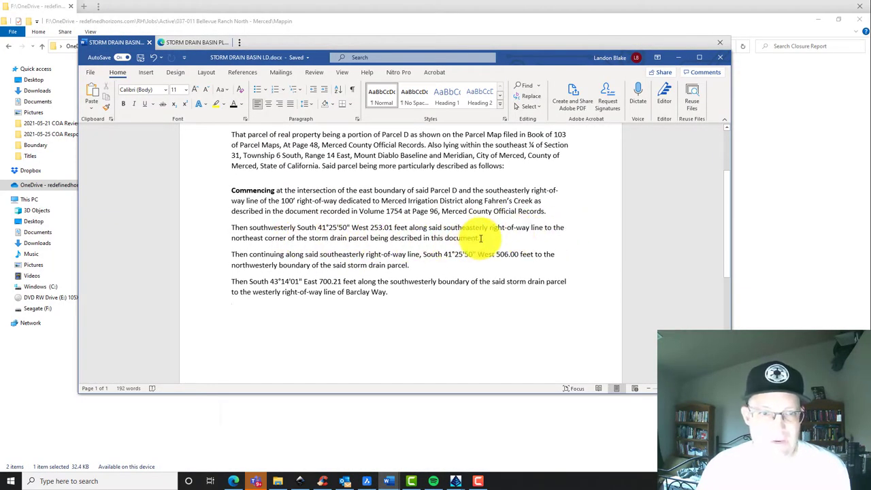
# End the southwesterly course with 'and the Point-of-Beginning', with Point-of-Beginning in bold
pyautogui.click(274, 228)
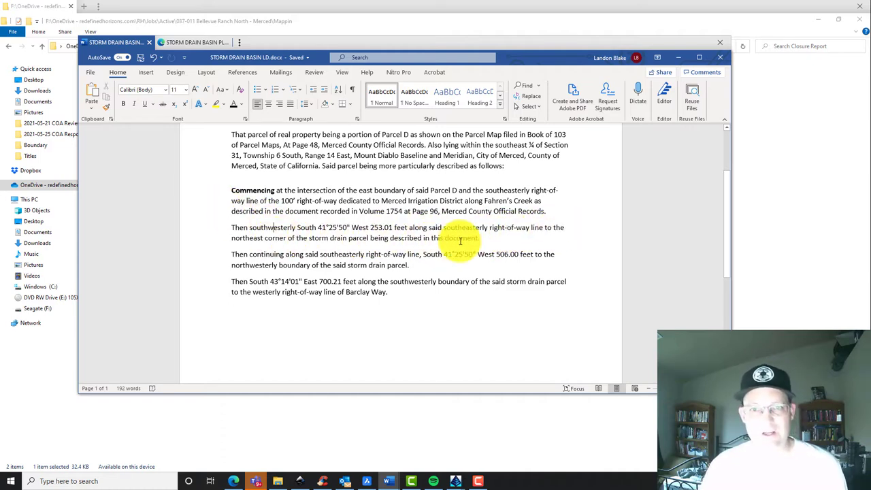
pyautogui.click(478, 238)
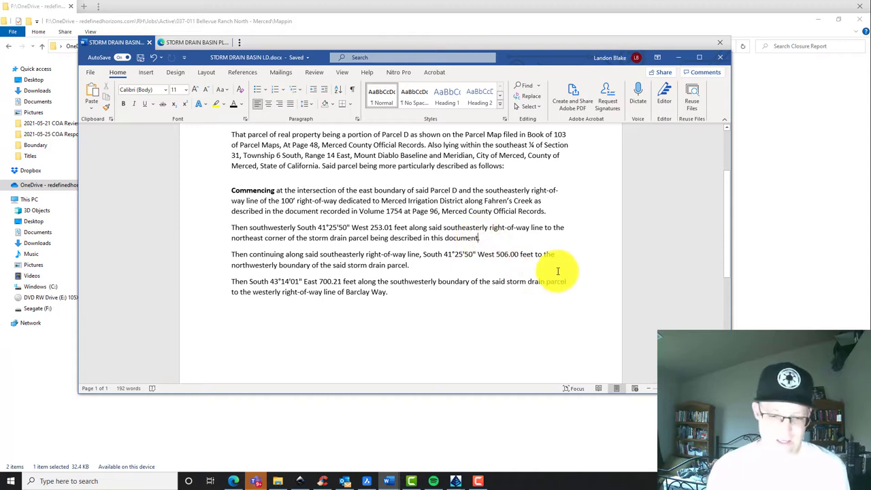
pyautogui.press('BackSpace')
pyautogui.write('and the')
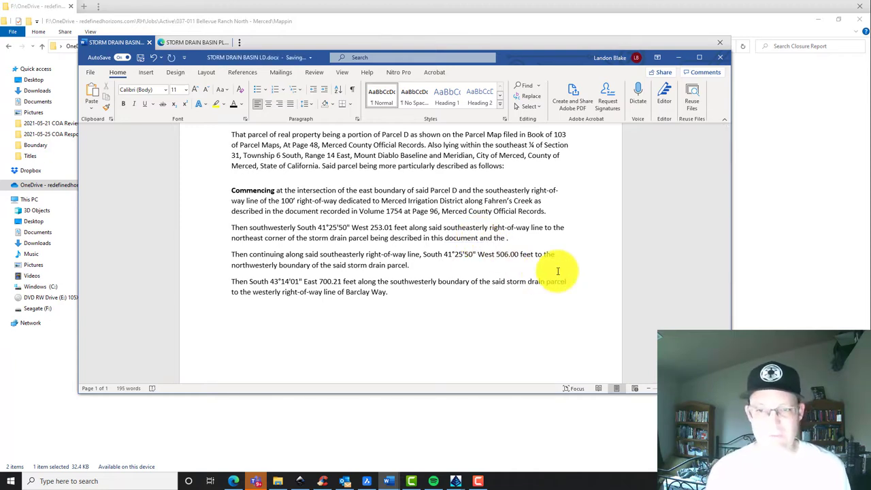
pyautogui.hotkey('ctrl', 'b')
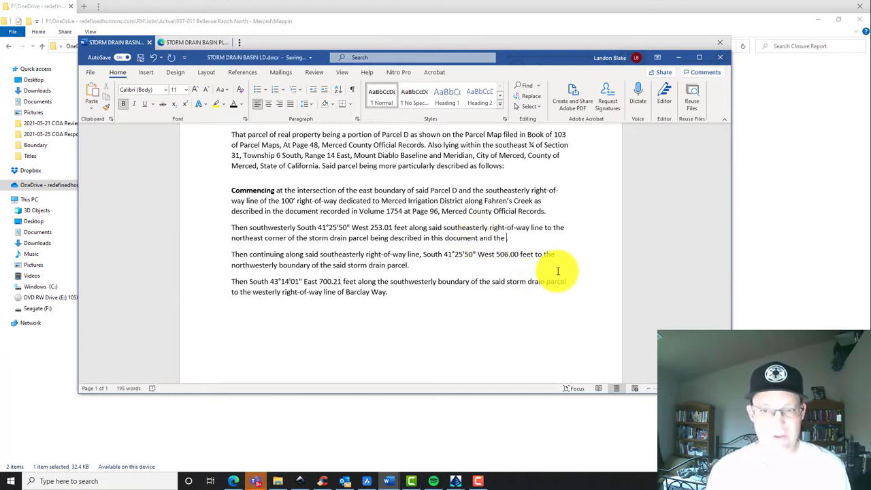
pyautogui.write('e Point-of-Beginning.')
pyautogui.hotkey('ctrl', 'b')
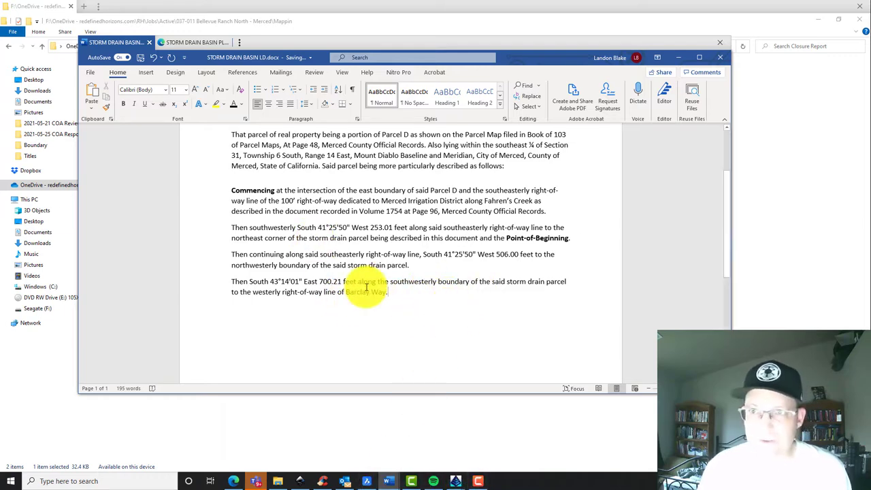
# Maximize the document, recheck the plat, and add a blank line after the Barclay Way course
pyautogui.click(708, 57)
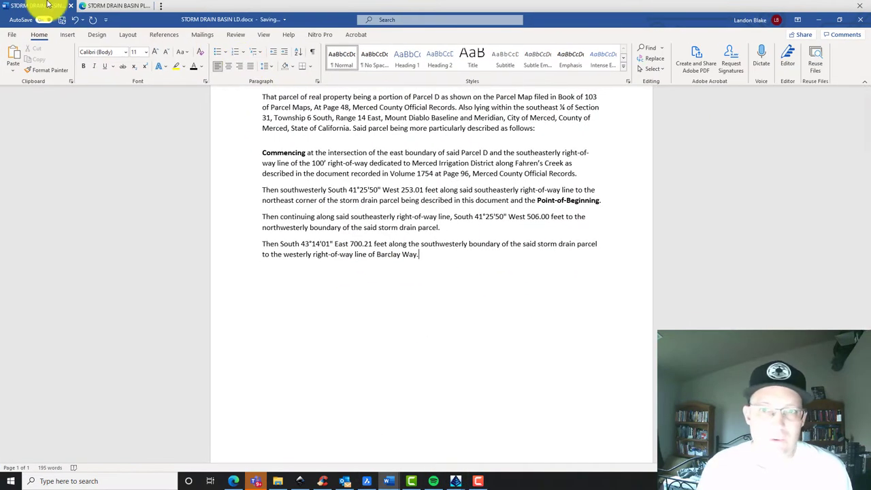
pyautogui.click(109, 7)
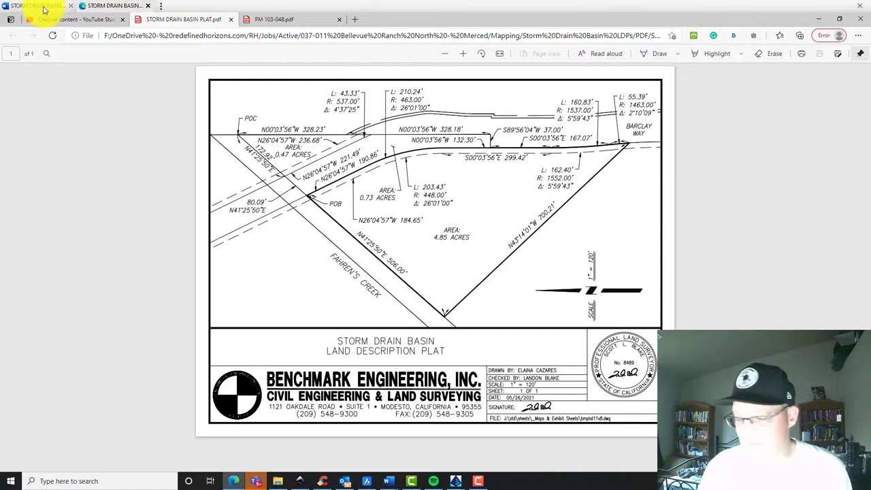
pyautogui.click(43, 8)
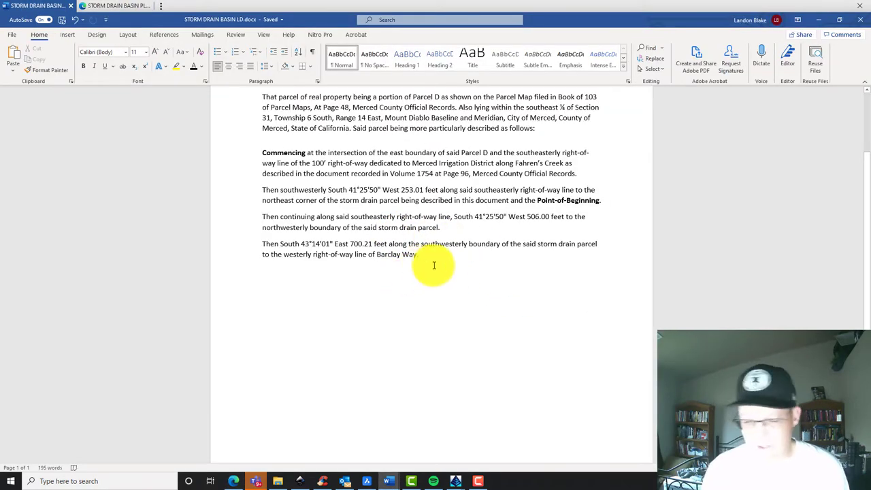
pyautogui.press('Return')
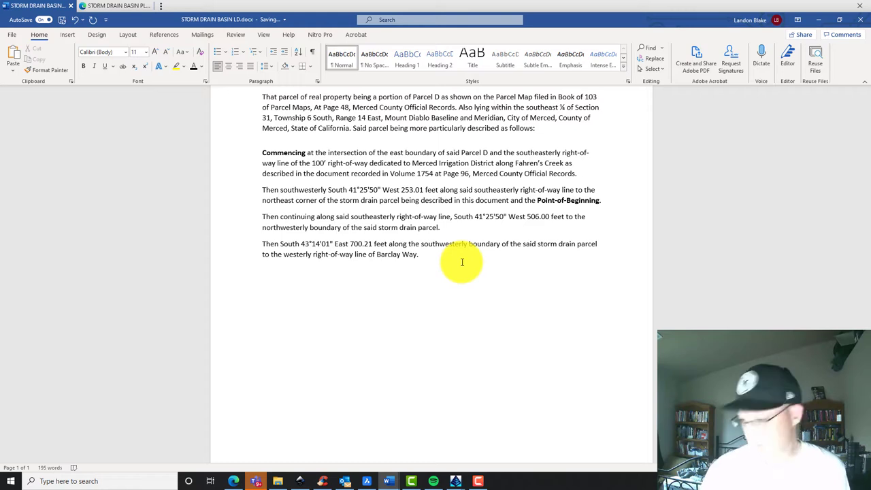
# Write the 'Then northerly the following courses' intro along the westerly right-of-way of Barclay Way, then start item 1)
pyautogui.write('Then the fo')
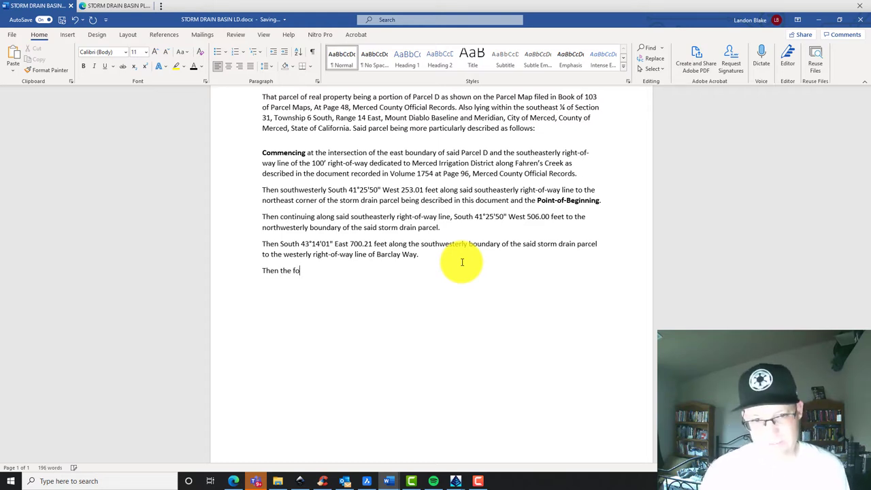
pyautogui.write('llowing')
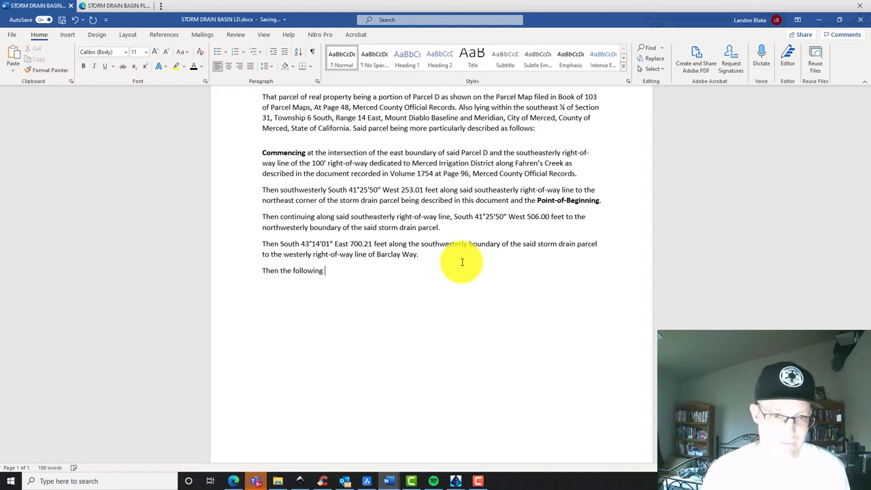
pyautogui.write(' ciourses along')
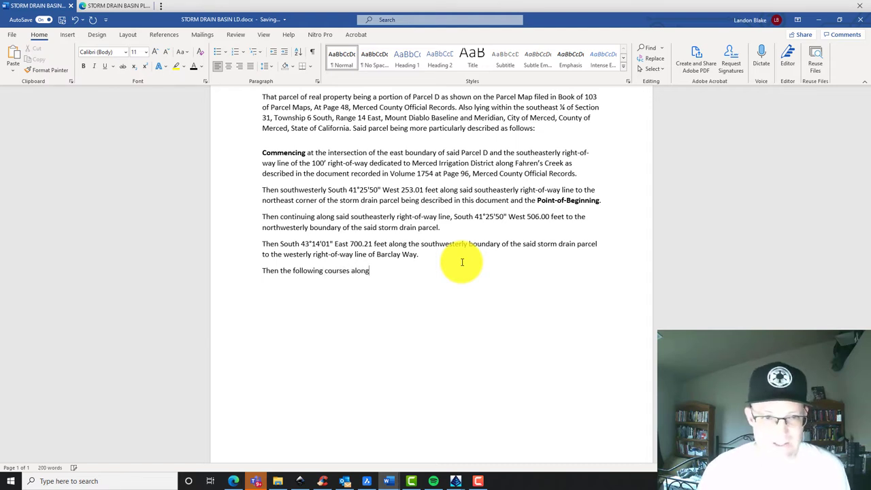
pyautogui.click(281, 272)
pyautogui.write('northw')
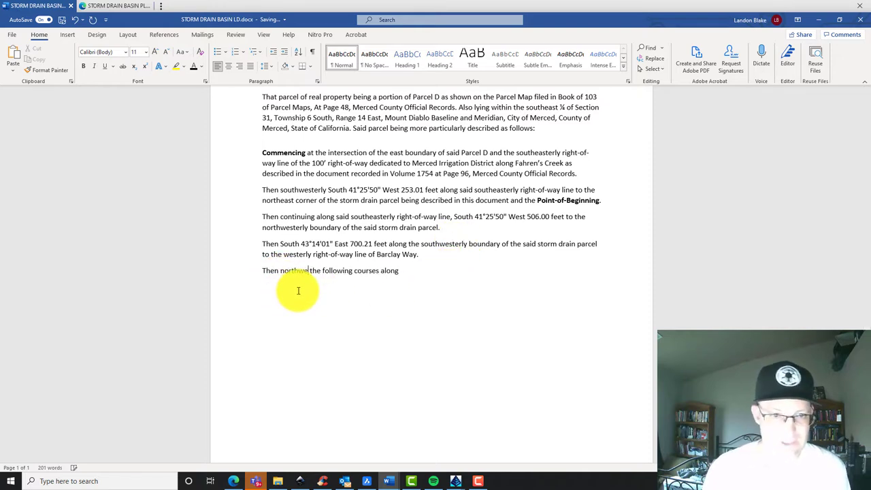
pyautogui.press('BackSpace')
pyautogui.write('erly')
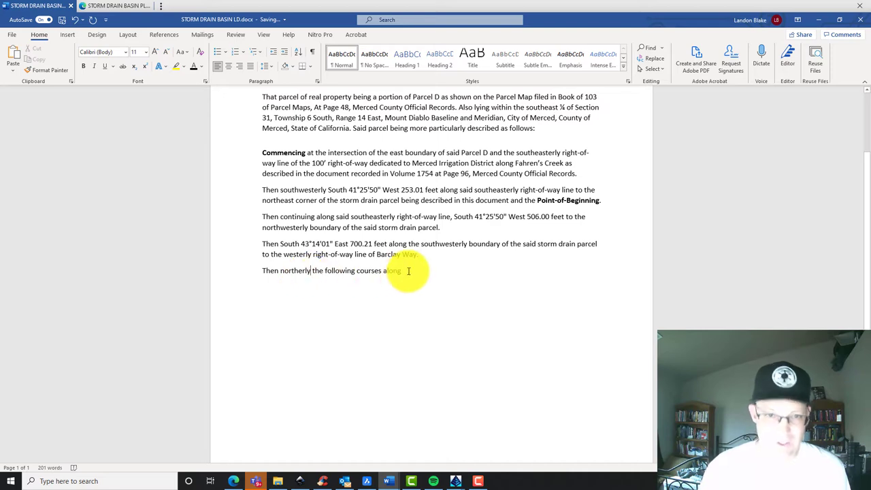
pyautogui.click(409, 271)
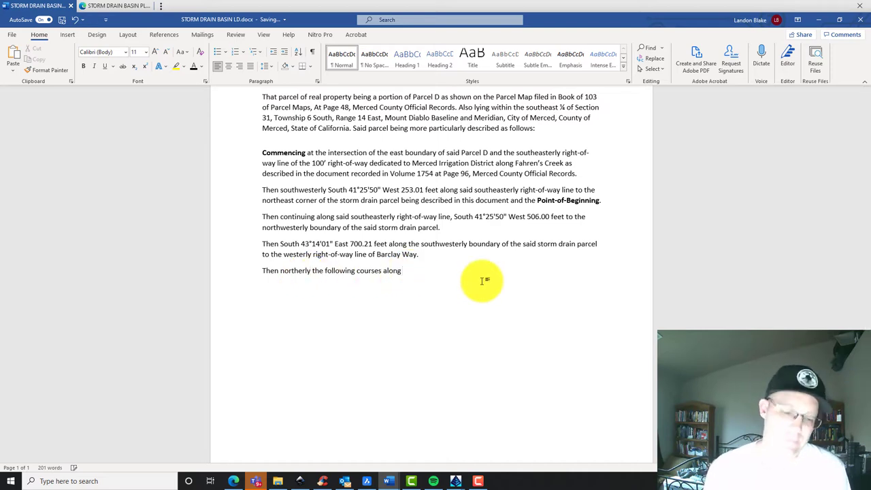
pyautogui.write('the westerly right')
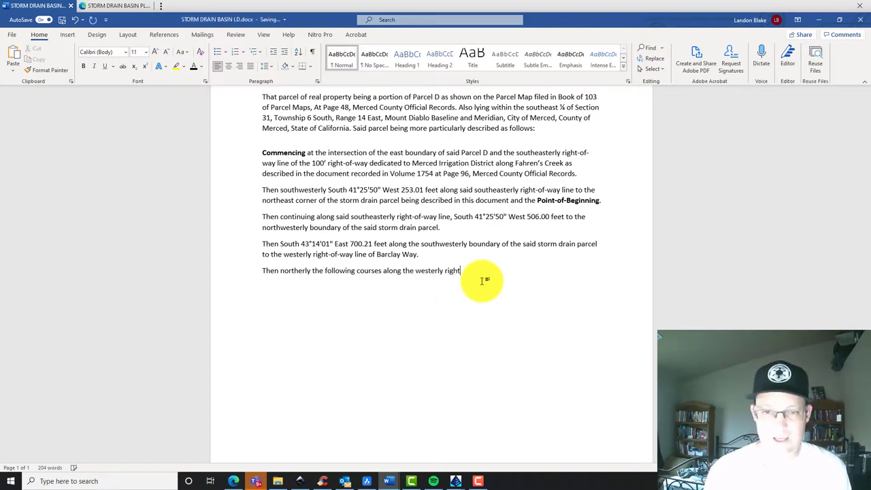
pyautogui.write('-of-way line of Barcla')
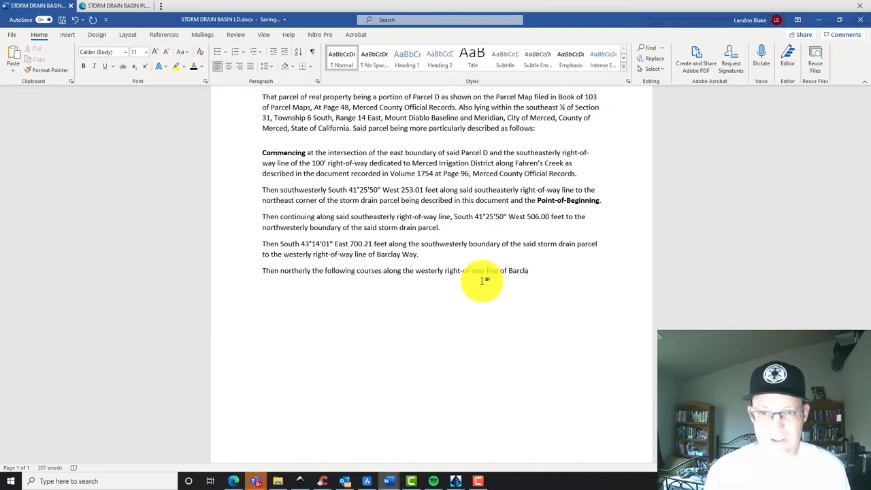
pyautogui.write('y Way a')
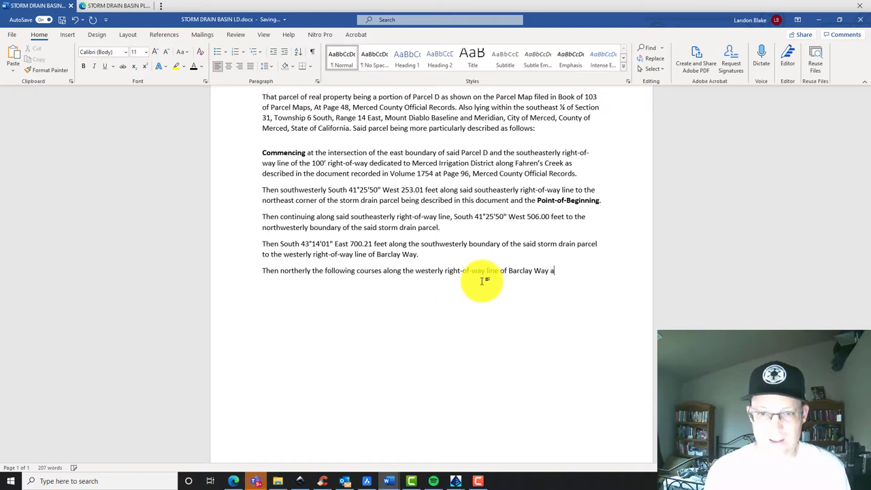
pyautogui.write('nd the prop')
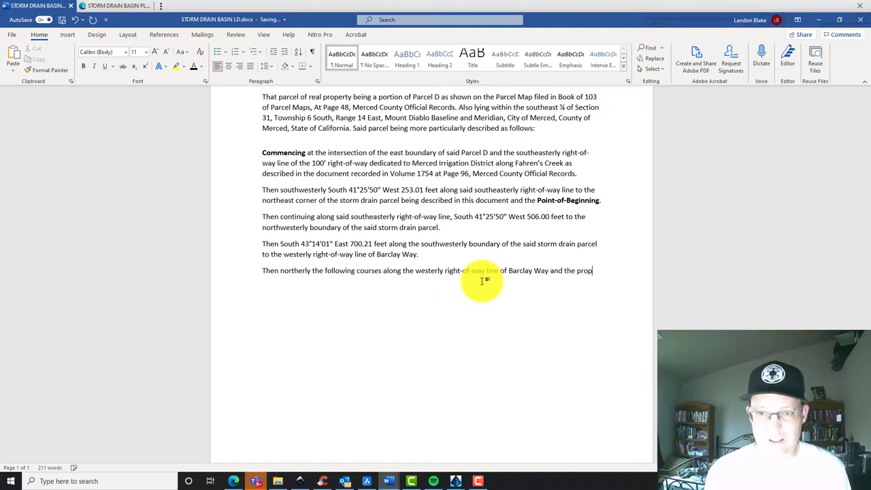
pyautogui.write('westerly right-of-way of a proposed extension of Barclay Way.')
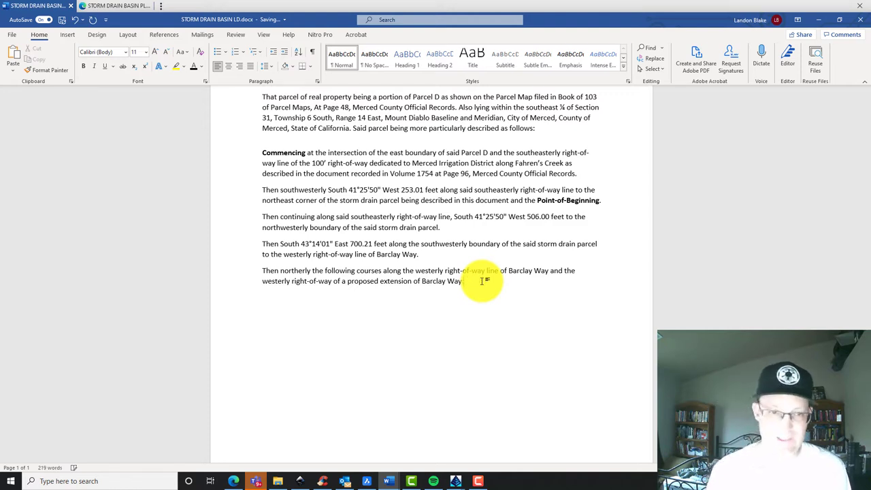
pyautogui.press('Return')
pyautogui.write('1)')
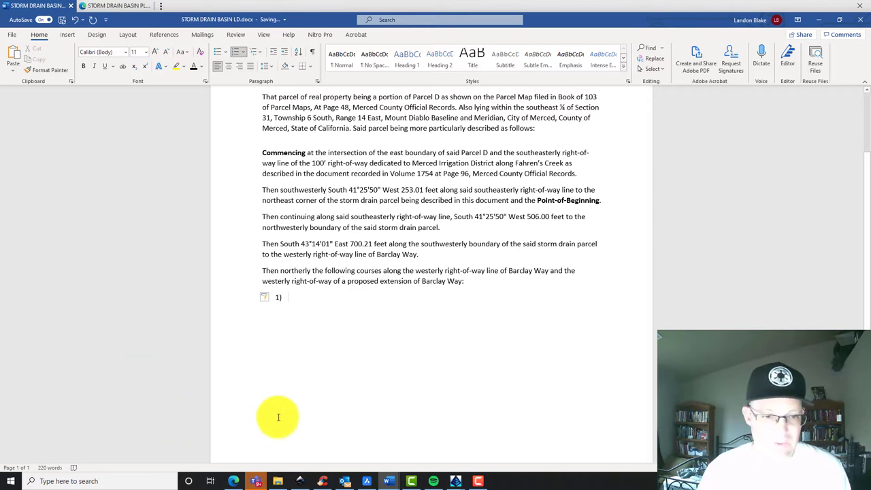
# After checking the plat, begin course 1) as 'Along a non-tangent curve to', fixing 'curver'
pyautogui.click(234, 484)
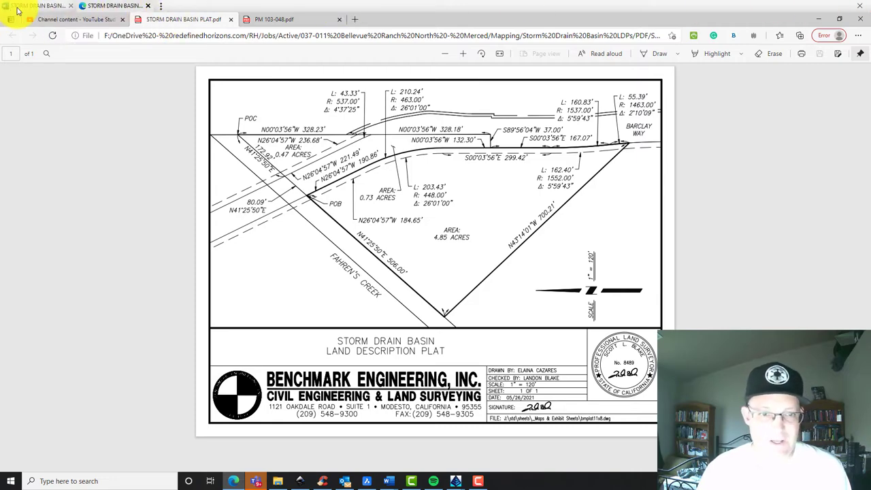
pyautogui.click(15, 6)
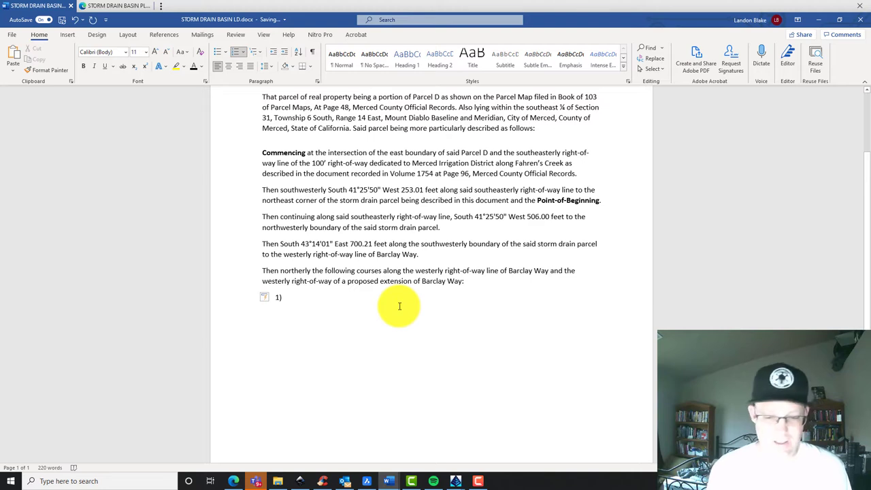
pyautogui.write('Along')
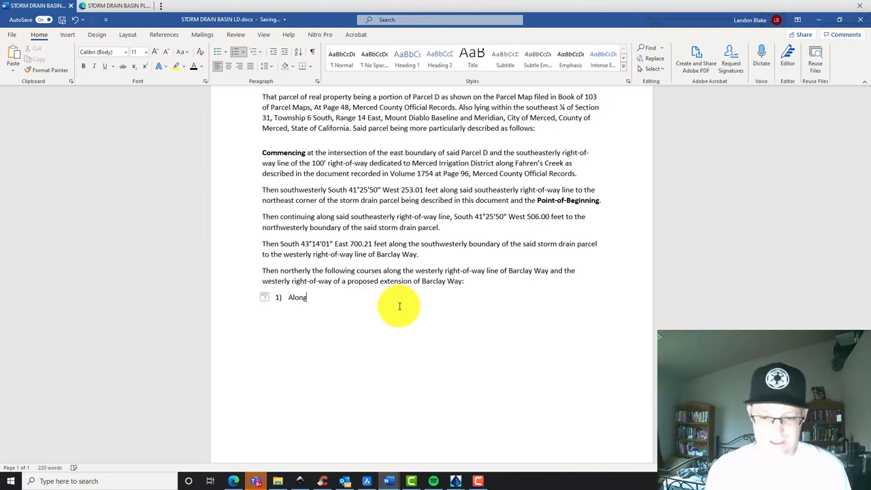
pyautogui.write('a non-tangent curver')
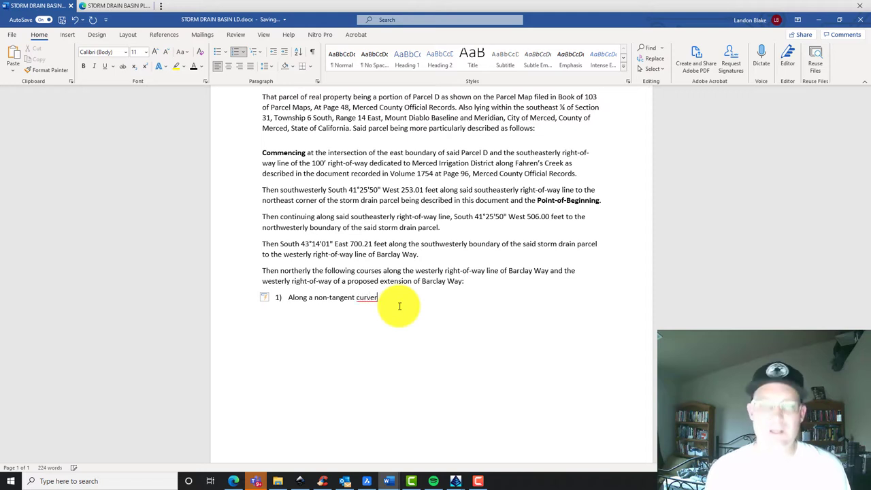
pyautogui.press('BackSpace')
pyautogui.write('to the')
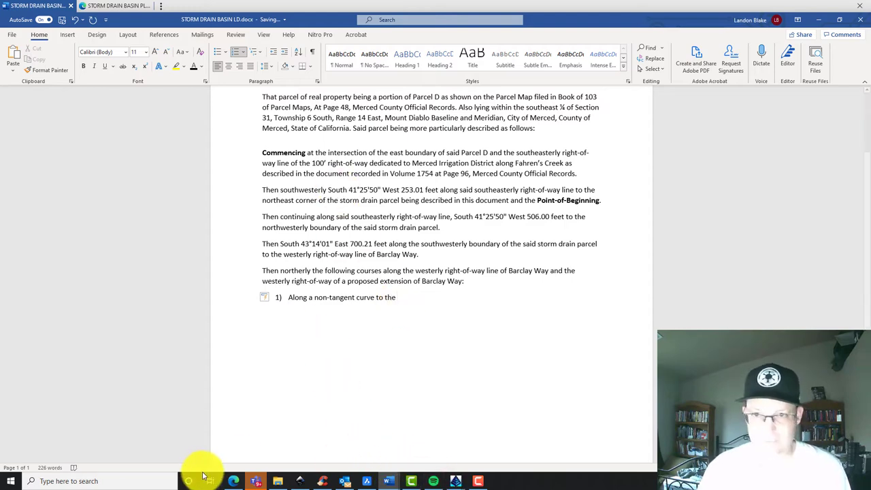
# Recheck the plat and continue course 1) with 'the left, an arc length of'
pyautogui.click(233, 482)
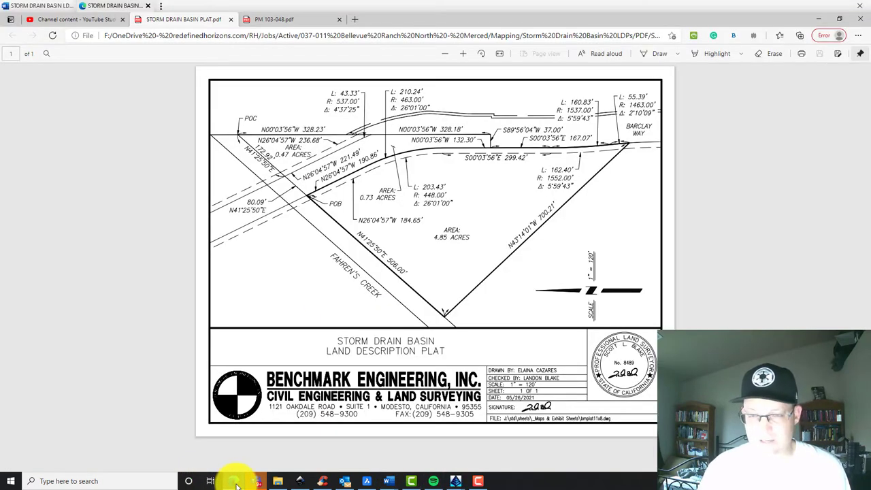
pyautogui.click(234, 481)
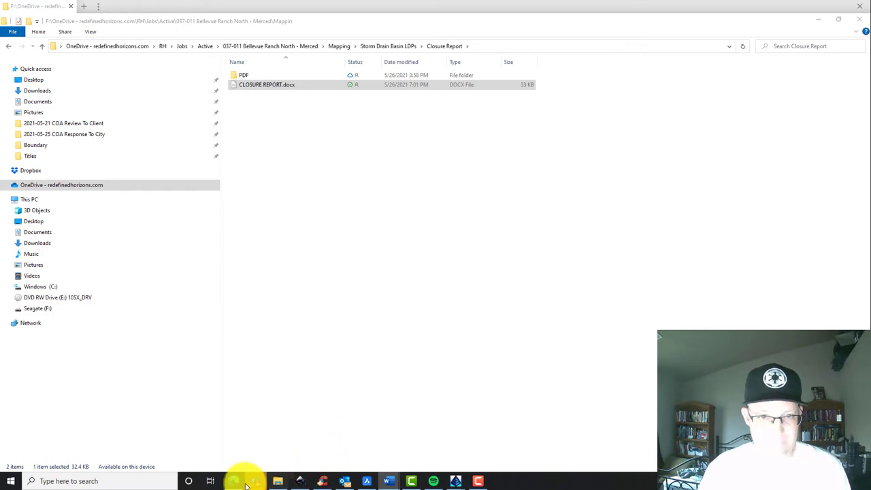
pyautogui.click(234, 481)
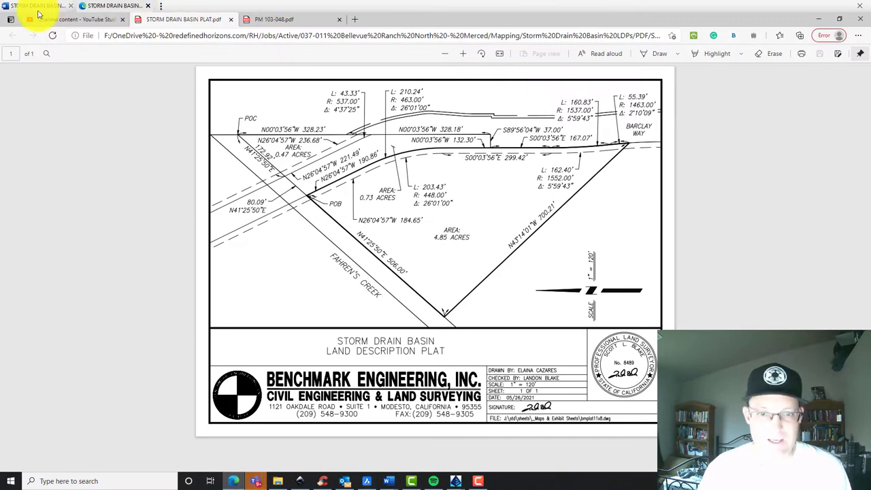
pyautogui.click(32, 8)
pyautogui.write('left,')
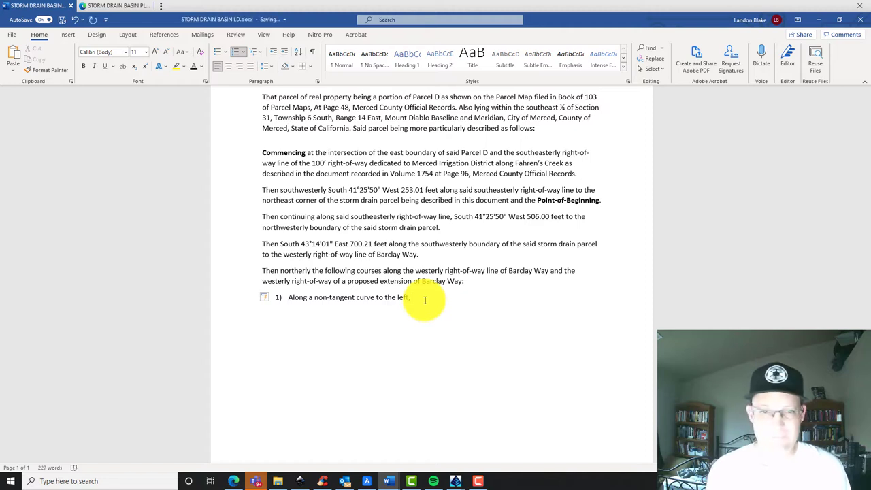
pyautogui.write(' an arc length of 55.')
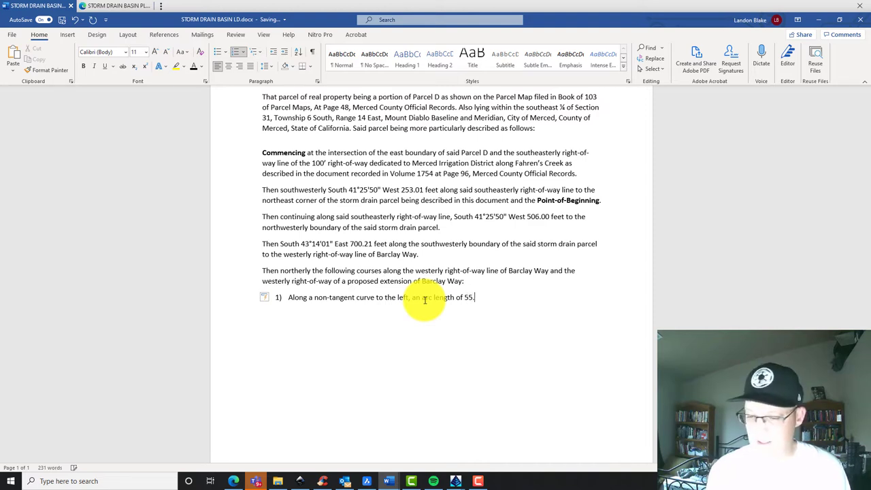
# Give course 1) a 55.39-foot arc, 1,463.00-foot radius and 3°54'59" central angle
pyautogui.write('39 ')
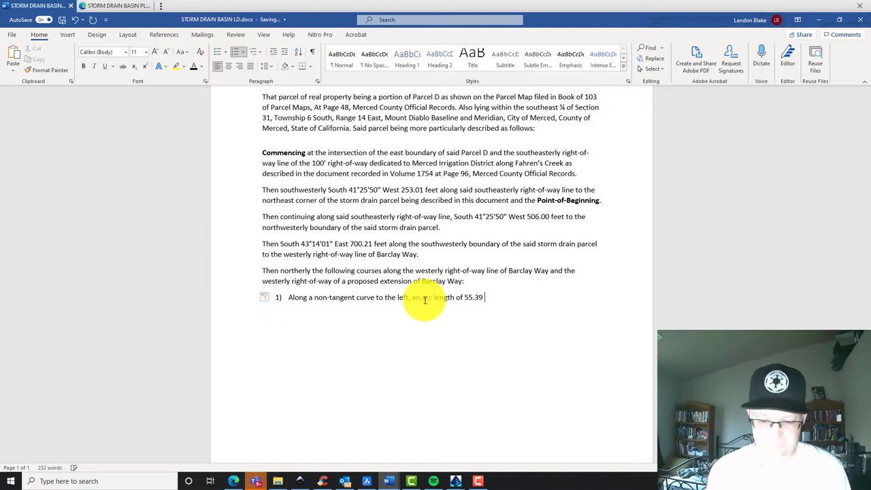
pyautogui.write('feet')
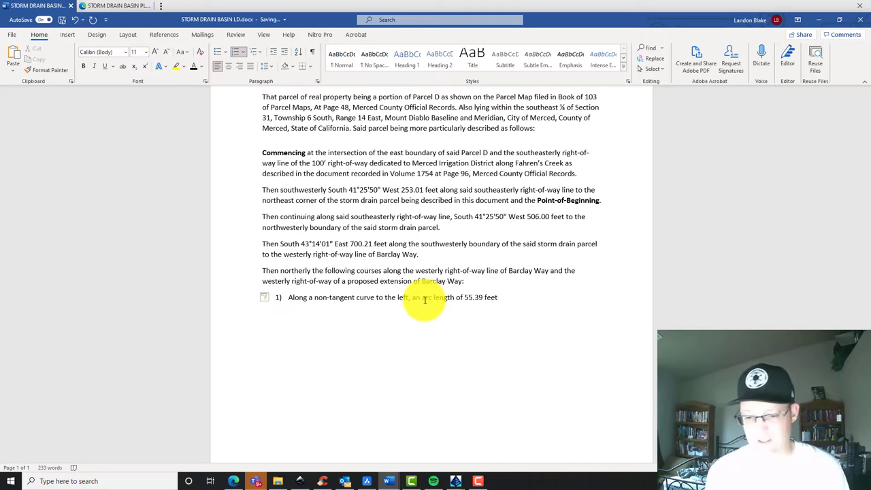
pyautogui.write('. (')
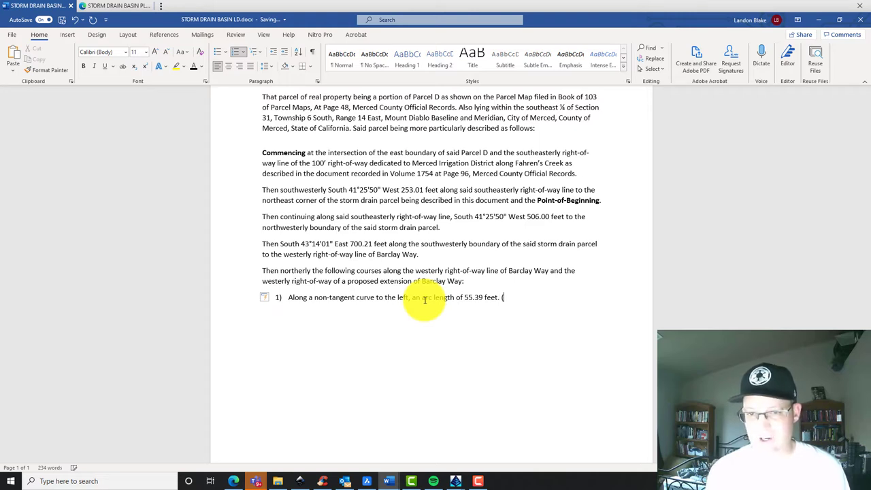
pyautogui.write(')Said curve h')
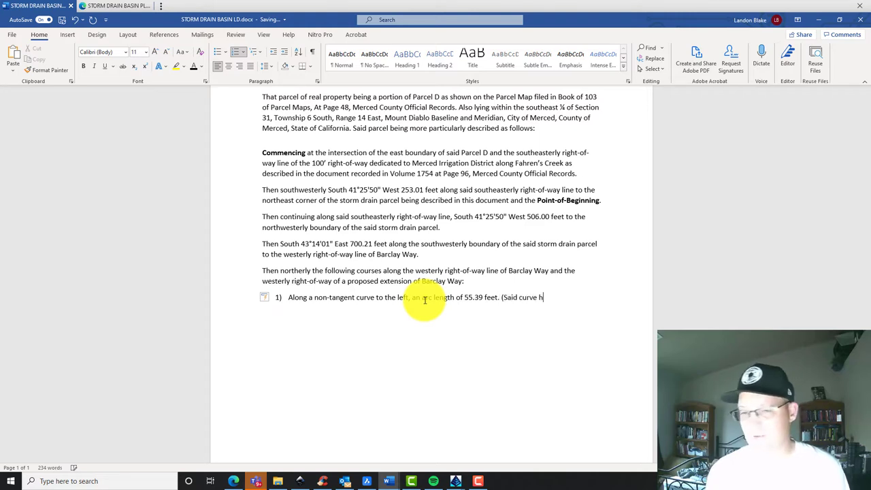
pyautogui.write('aving ')
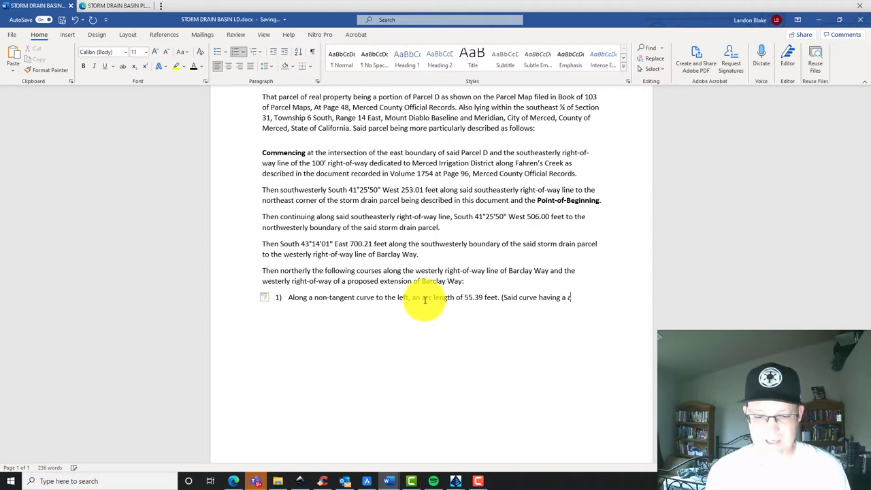
pyautogui.write('a radius of')
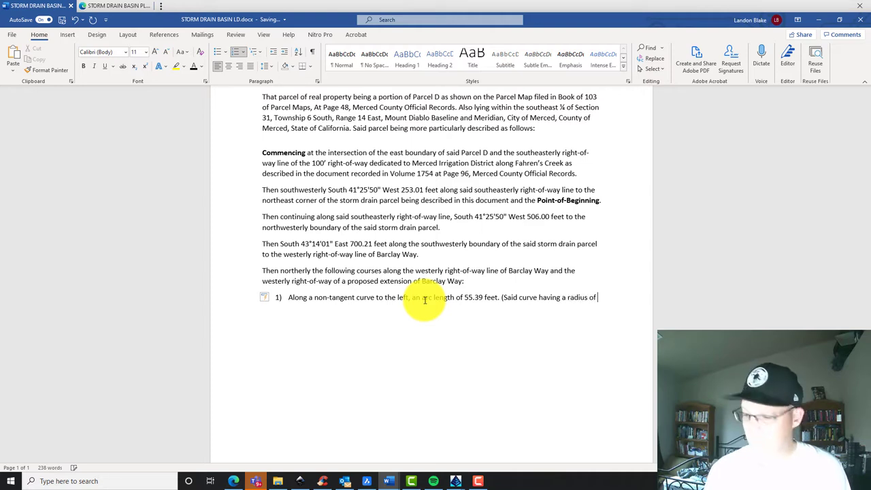
pyautogui.write(' 1,463.00 feet')
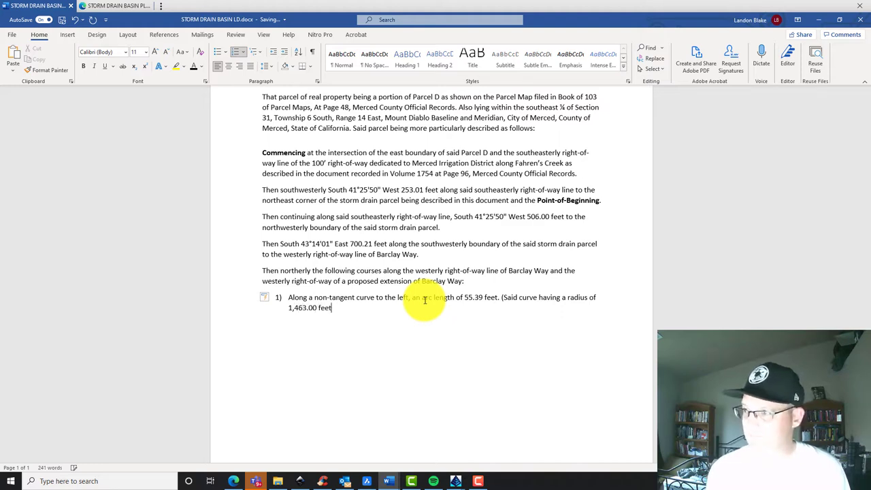
pyautogui.write(' and ')
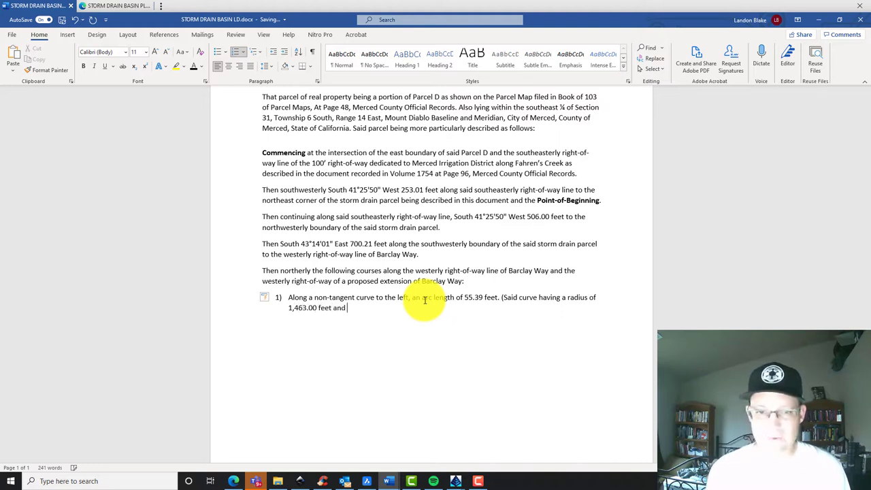
pyautogui.write('a central angle of')
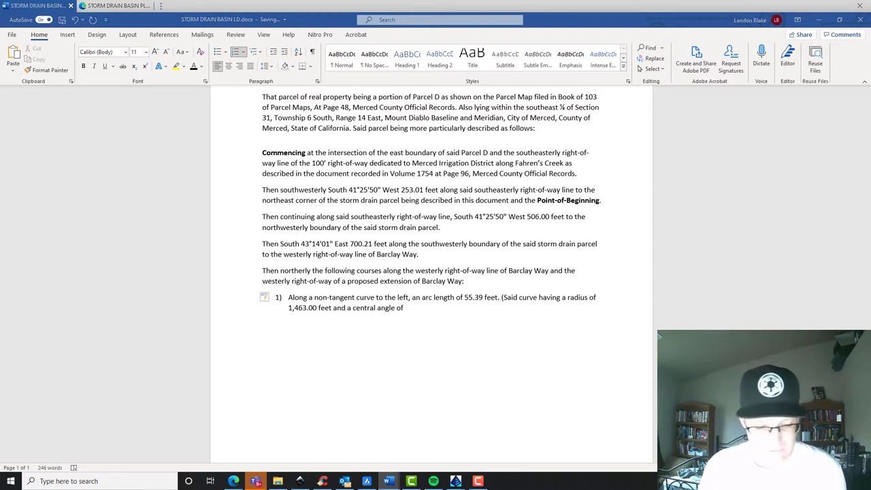
pyautogui.click(410, 308)
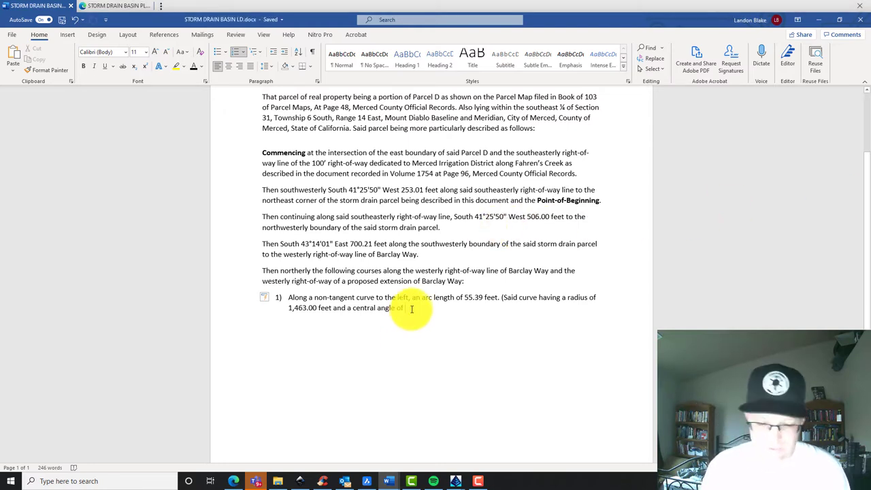
pyautogui.write('3°54\'59"')
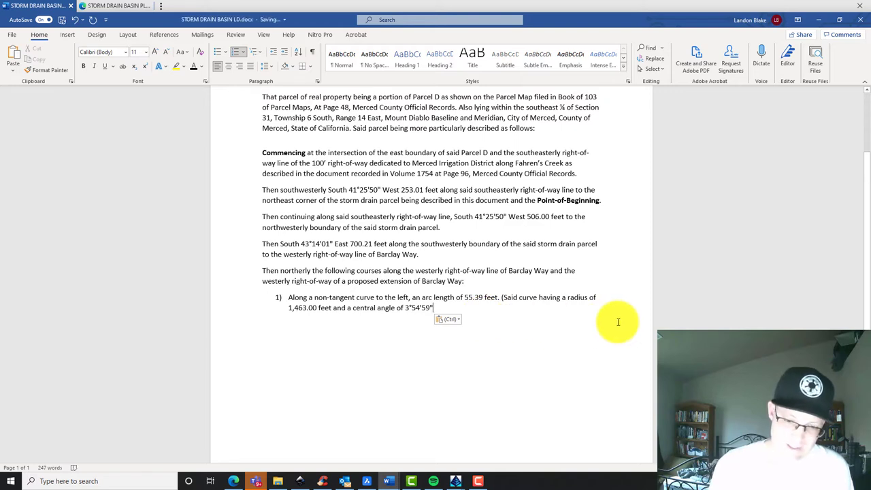
# Add the chord sentence bearing North 04°58'35" West a distance of 55.38', then start item 2)
pyautogui.write('.')
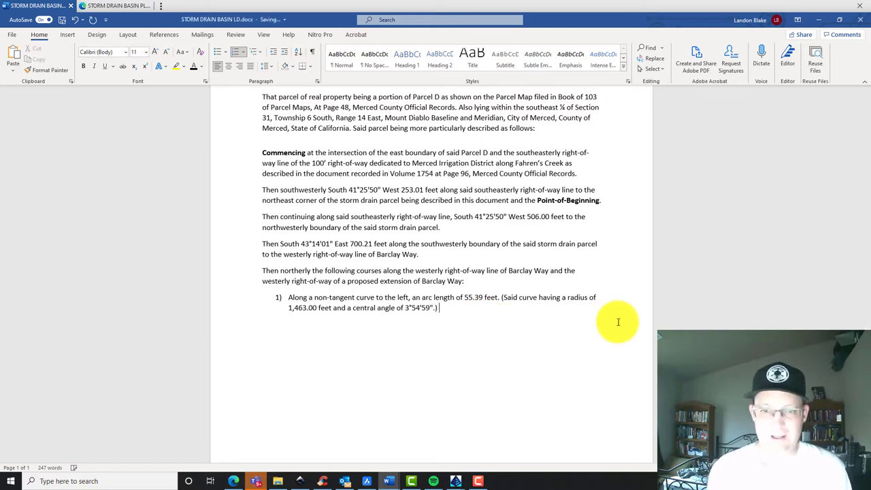
pyautogui.write(') Th')
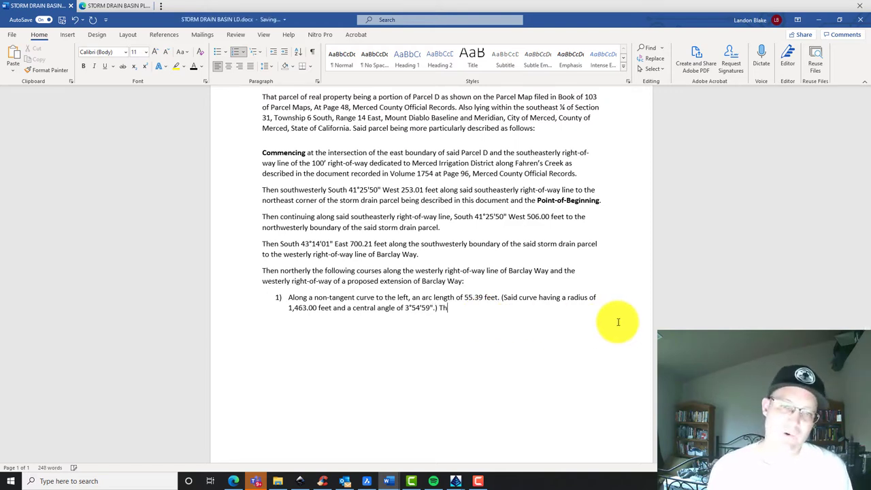
pyautogui.write('e chord of said curve')
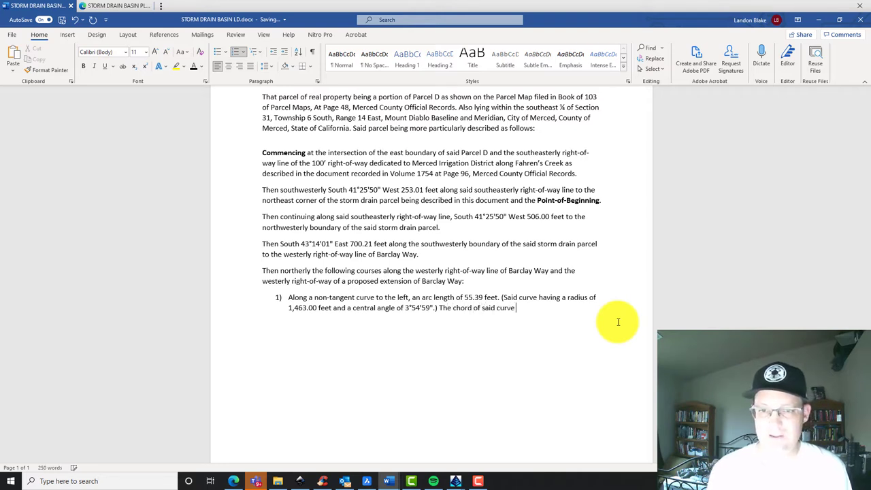
pyautogui.write(' bears')
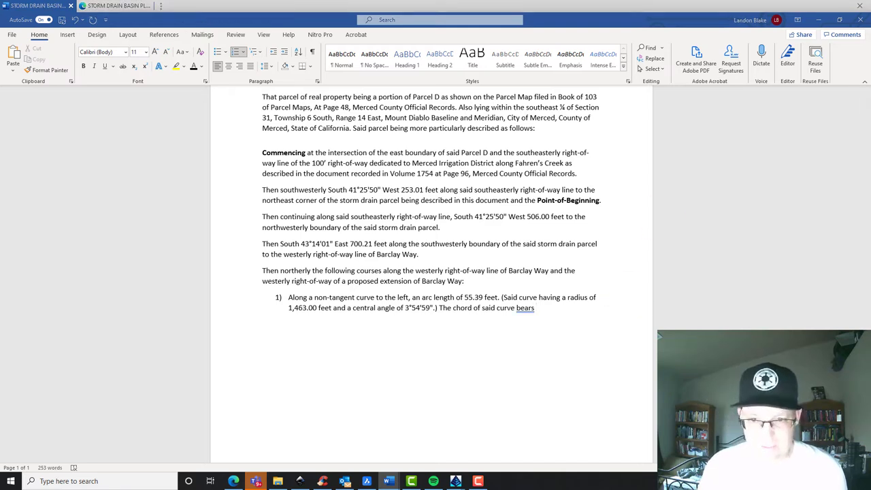
pyautogui.write('N 04°58\'35" W')
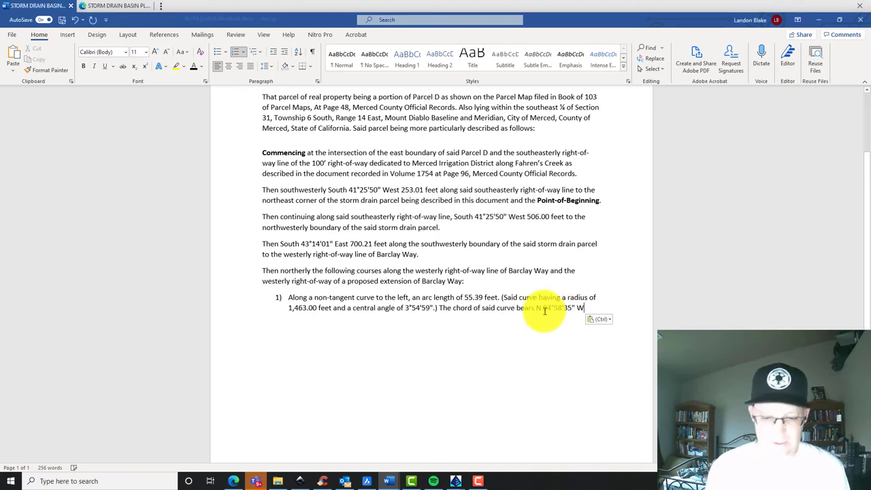
pyautogui.write('orth')
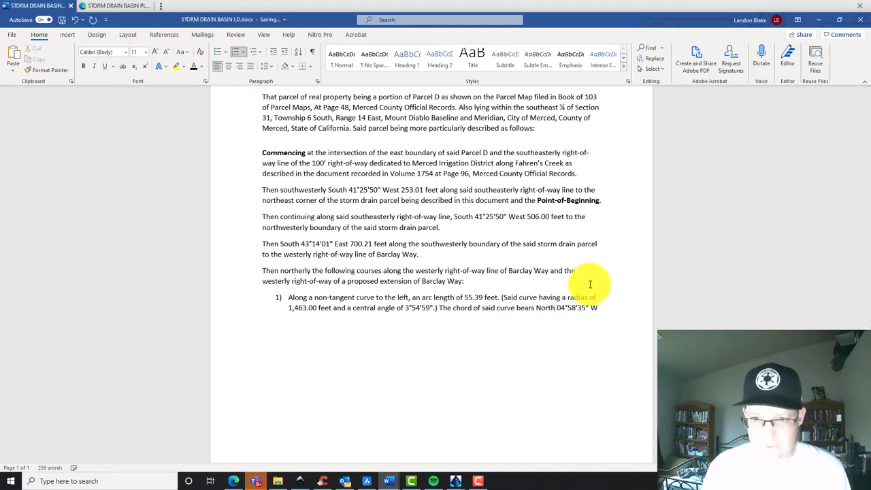
pyautogui.click(599, 310)
pyautogui.write('est.')
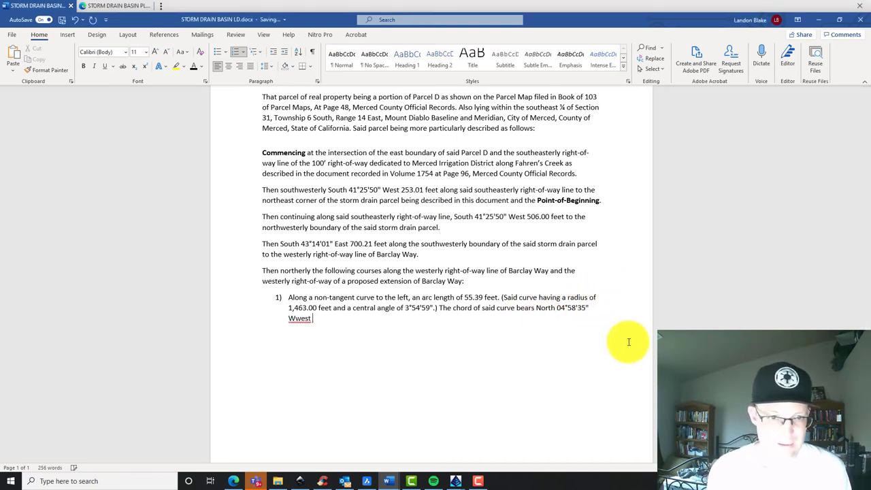
pyautogui.press('BackSpace')
pyautogui.press('BackSpace')
pyautogui.press('BackSpace')
pyautogui.press('BackSpace')
pyautogui.write('est a distan')
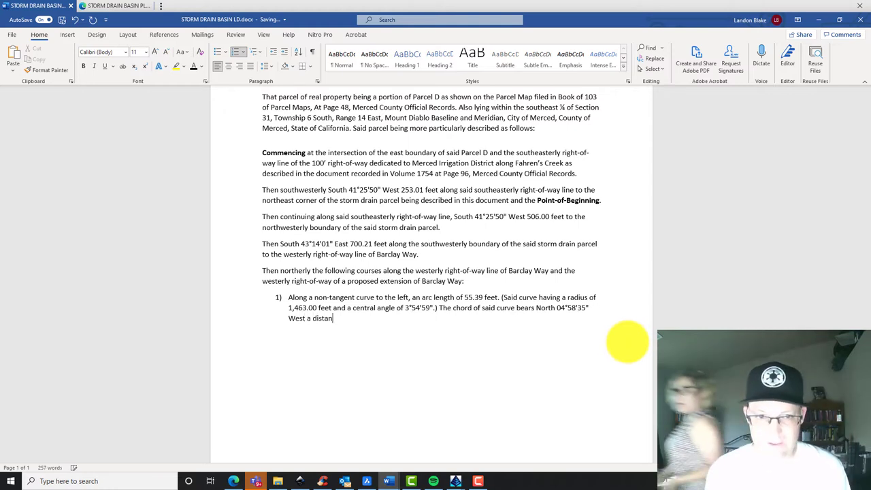
pyautogui.write('ce of')
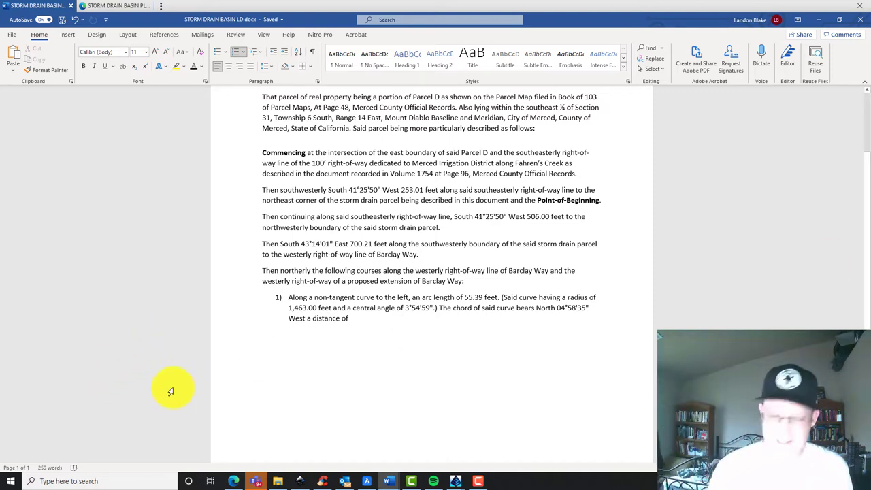
pyautogui.write('55.38')
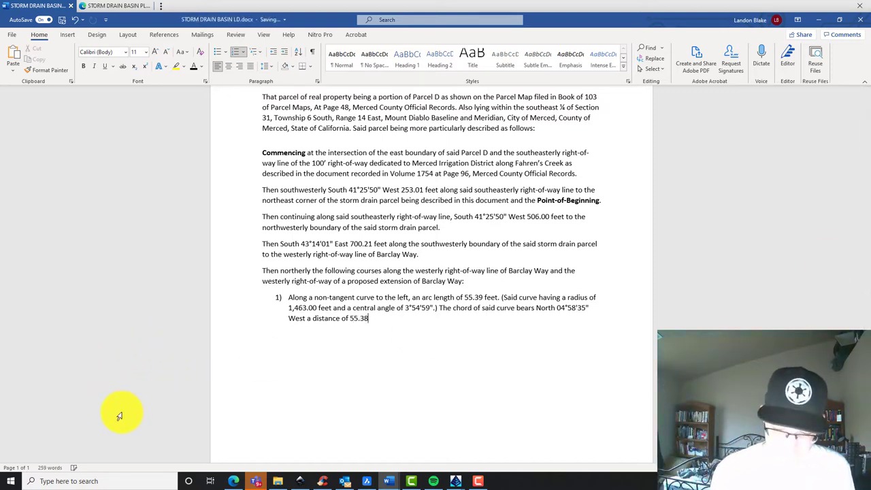
pyautogui.write("'.")
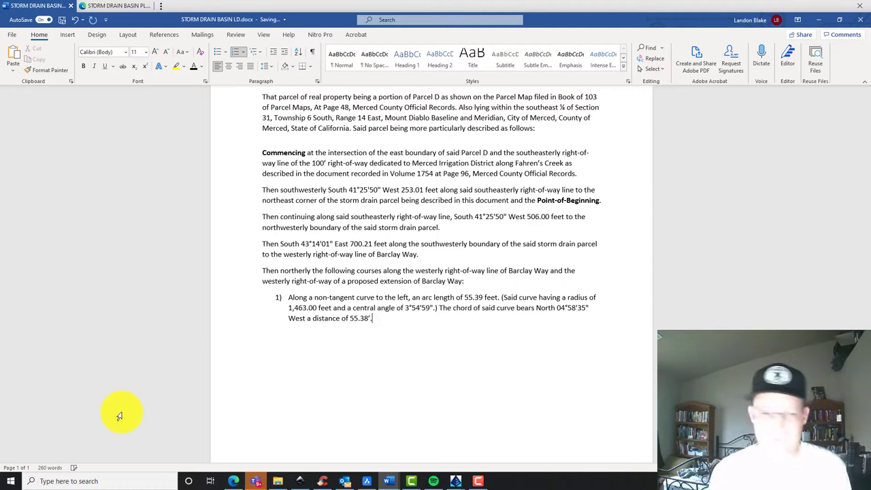
pyautogui.press('Return')
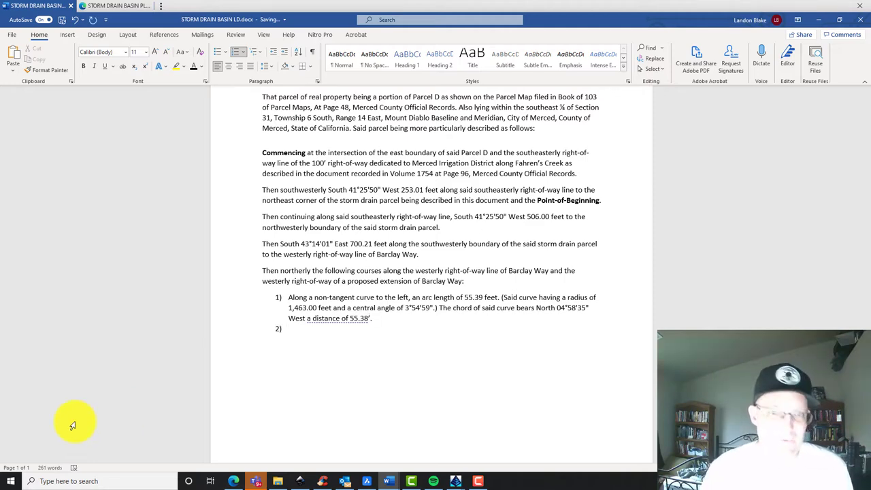
pyautogui.click(234, 481)
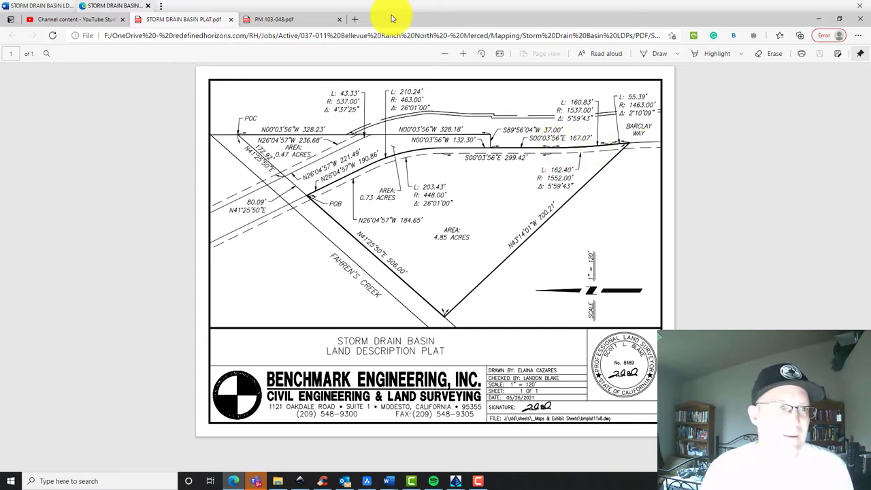
# Review the plat's curve data, then return to the Word land description
pyautogui.click(42, 6)
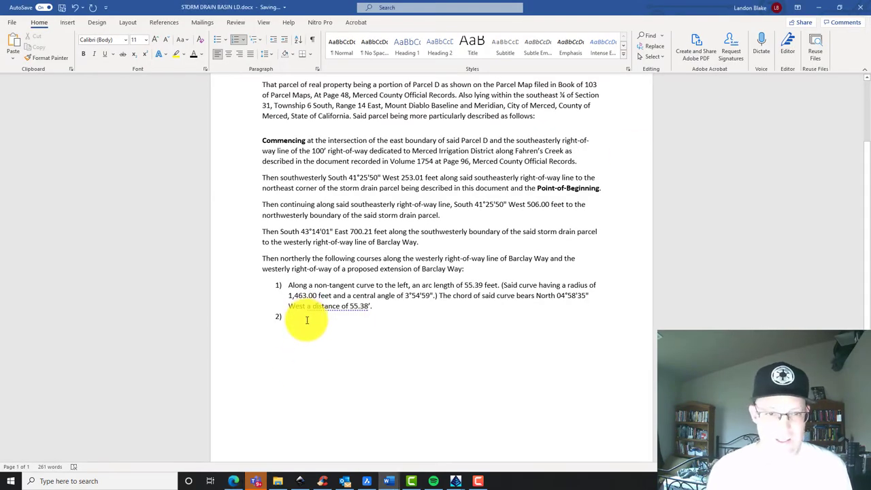
# Write course 2) as a reverse curve right with a 160.83-foot arc, reusing course 1's curve details minus the chord
pyautogui.write('Along')
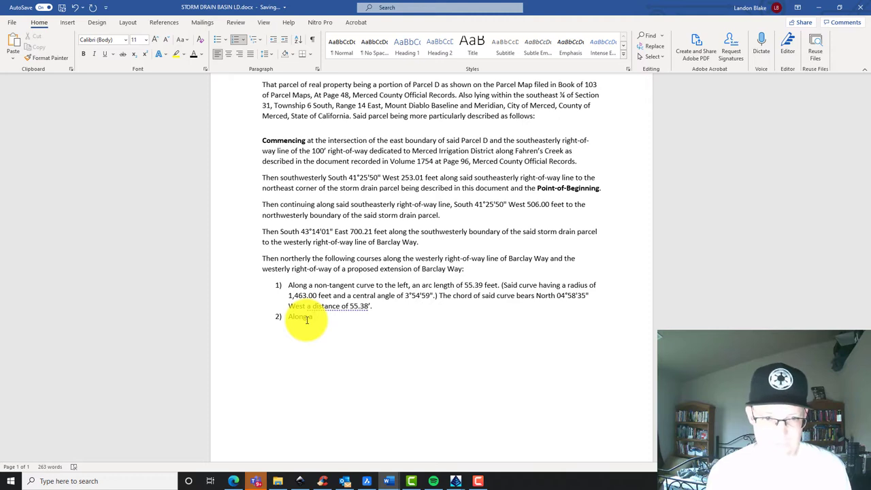
pyautogui.write(' a reverse cu')
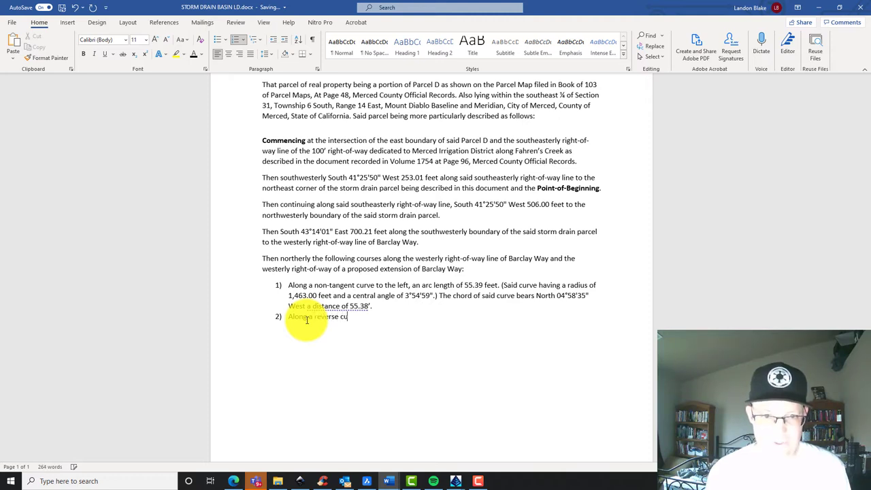
pyautogui.write('rve to the rig')
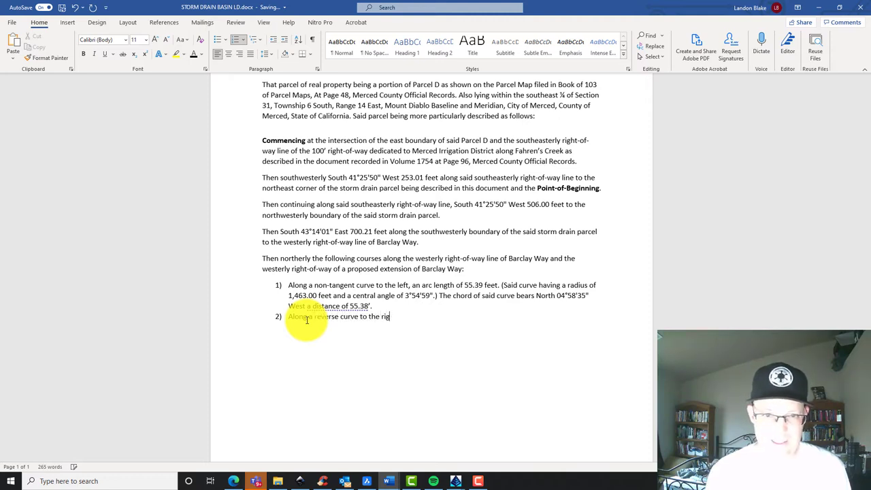
pyautogui.write('ht, an arc ')
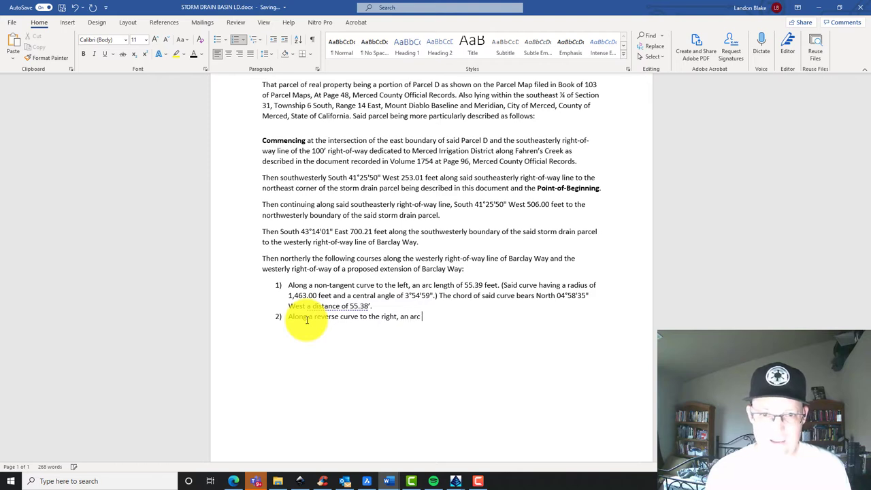
pyautogui.write('length of')
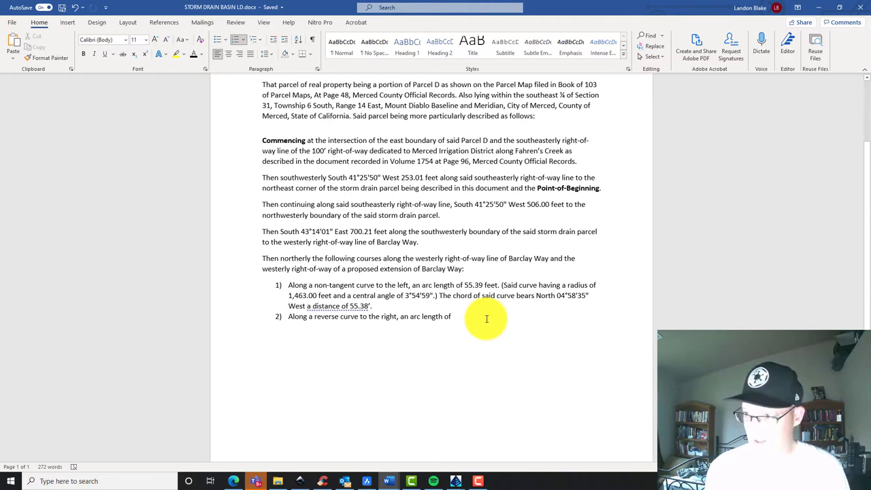
pyautogui.write('160.83 feet. (')
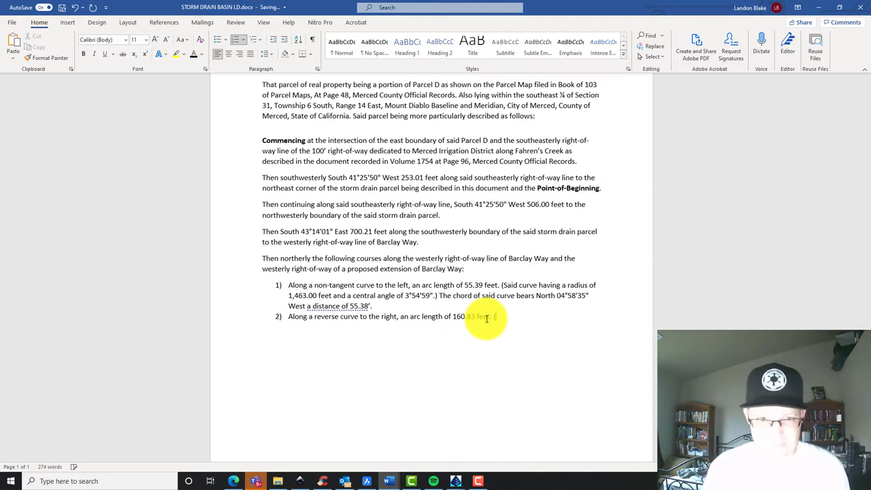
pyautogui.click(438, 304)
pyautogui.keyDown('shift'); pyautogui.click(504, 284); pyautogui.keyUp('shift')
pyautogui.hotkey('ctrl', 'c')
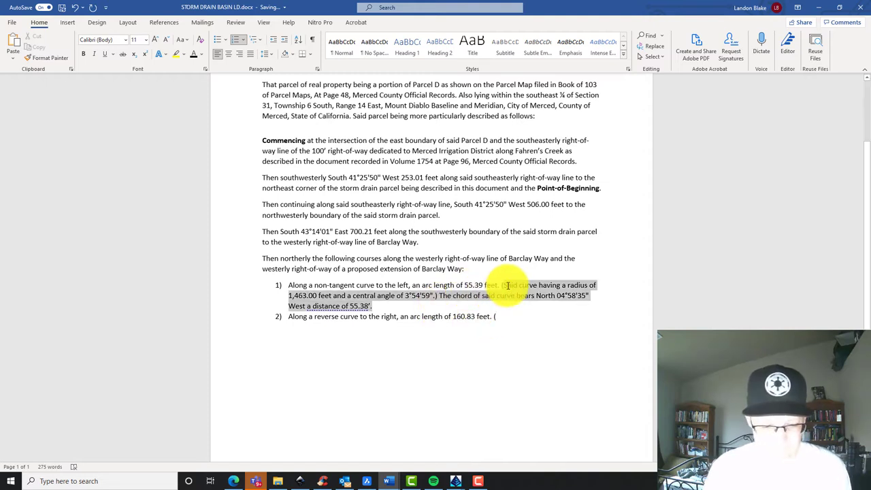
pyautogui.click(500, 327)
pyautogui.click(503, 317)
pyautogui.hotkey('ctrl', 'v')
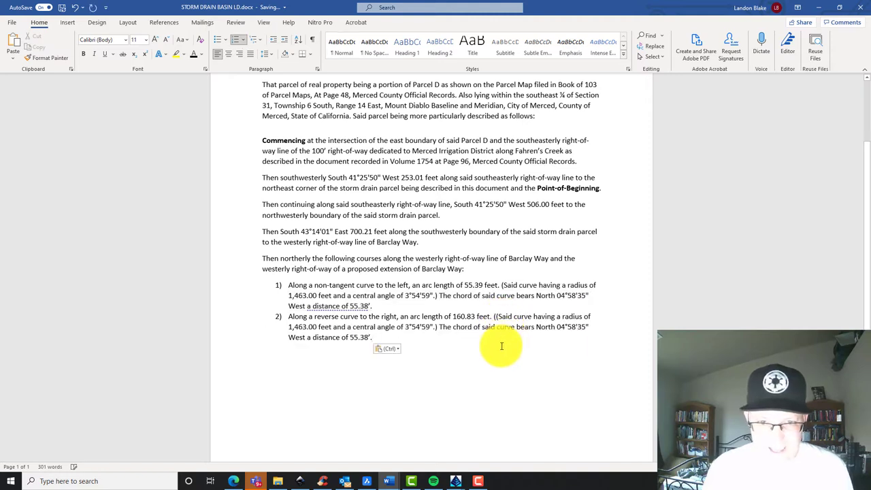
pyautogui.keyDown('shift'); pyautogui.click(444, 327); pyautogui.keyUp('shift')
pyautogui.press('Delete')
pyautogui.click(496, 317)
pyautogui.press('BackSpace')
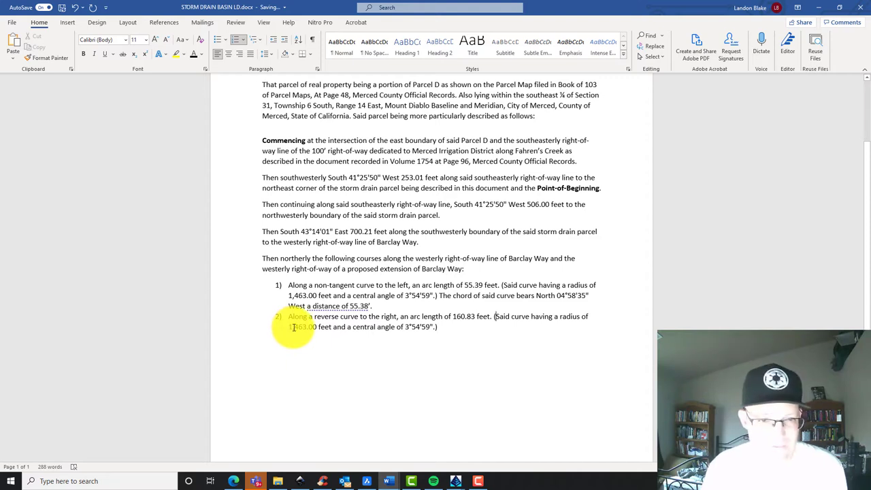
# Change course 2's radius to 1,537.00 feet and its central angle to 3°43'40"
pyautogui.click(294, 328)
pyautogui.press('Delete')
pyautogui.press('Delete')
pyautogui.press('Delete')
pyautogui.write('5')
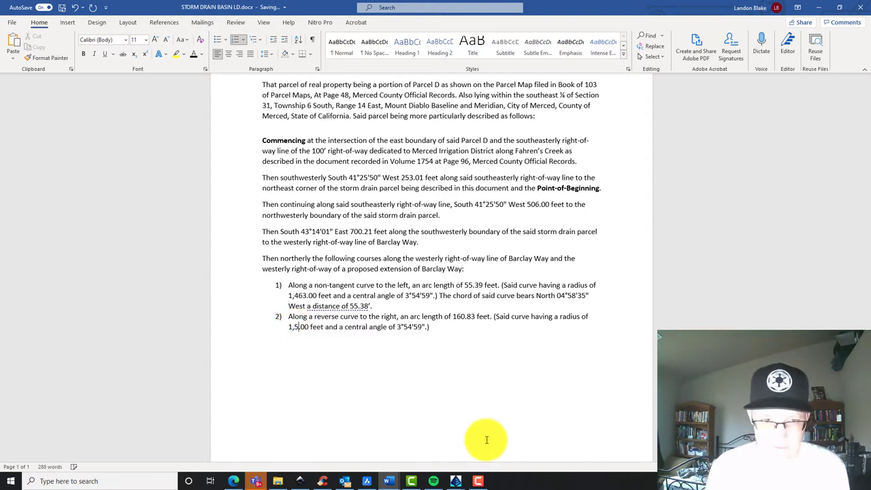
pyautogui.write('37')
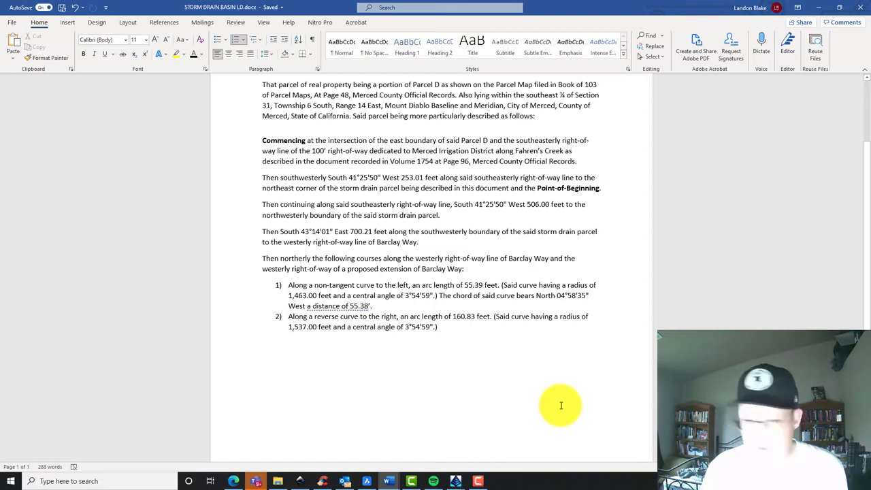
pyautogui.doubleClick(414, 327)
pyautogui.write('43')
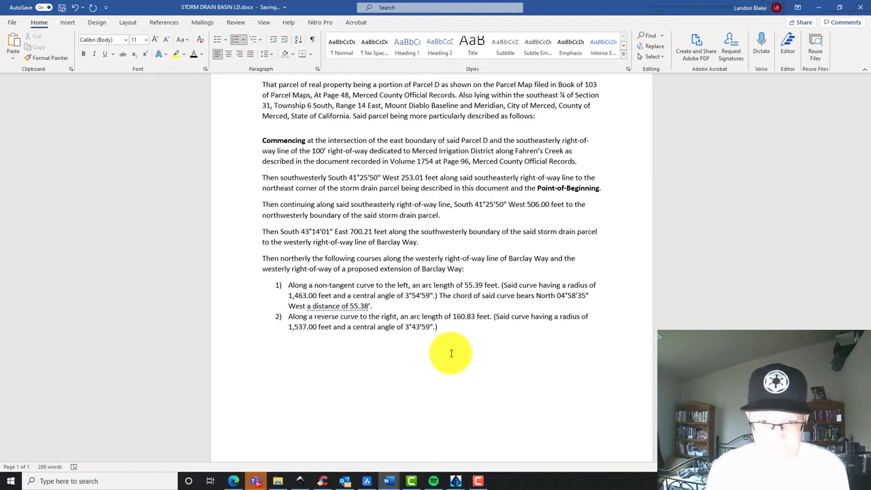
pyautogui.press('Delete')
pyautogui.press('Delete')
pyautogui.press('Delete')
pyautogui.write("'40")
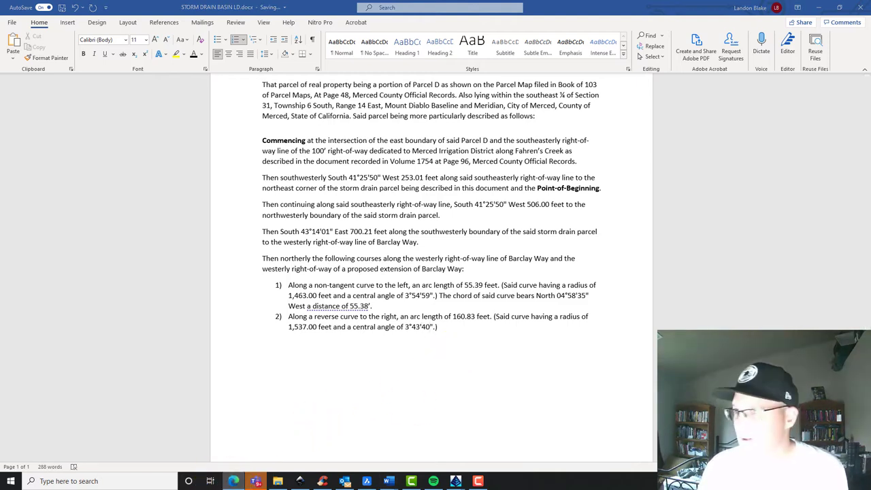
pyautogui.hotkey('alt', 'Tab')
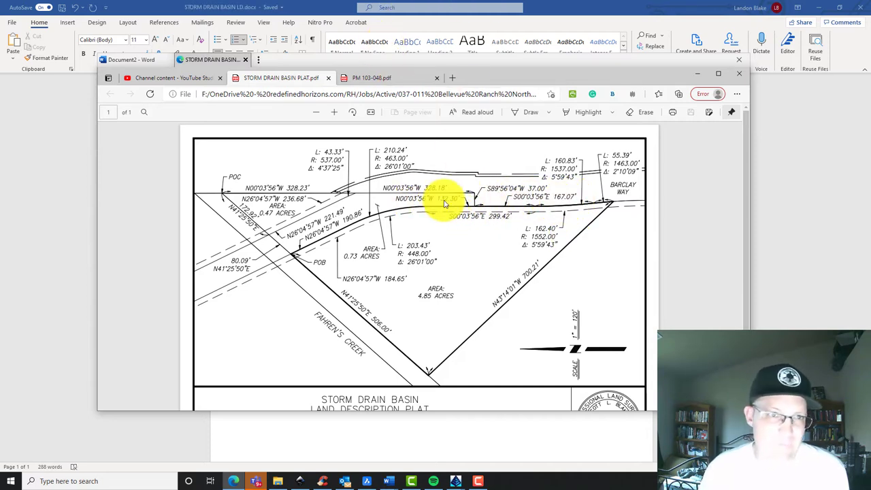
# Move the plat window out of the way and return to the Word description
pyautogui.moveTo(361, 68); pyautogui.dragTo(870, 47)
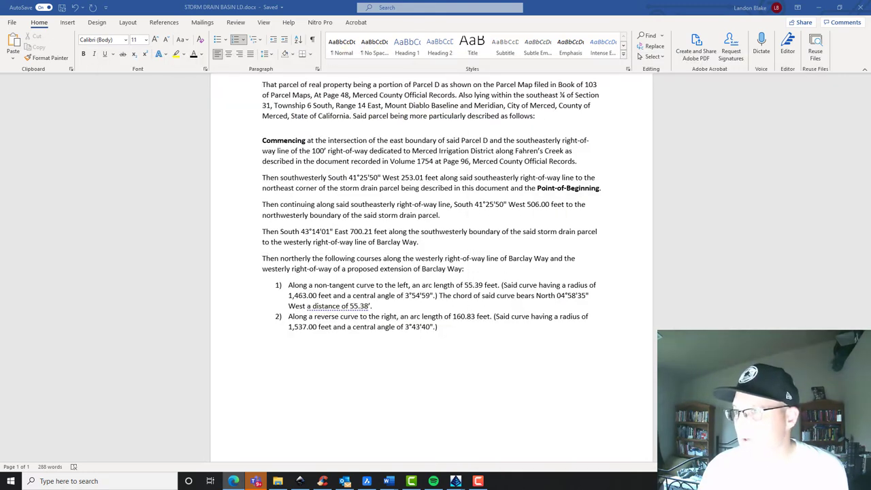
pyautogui.hotkey('alt', 'Tab')
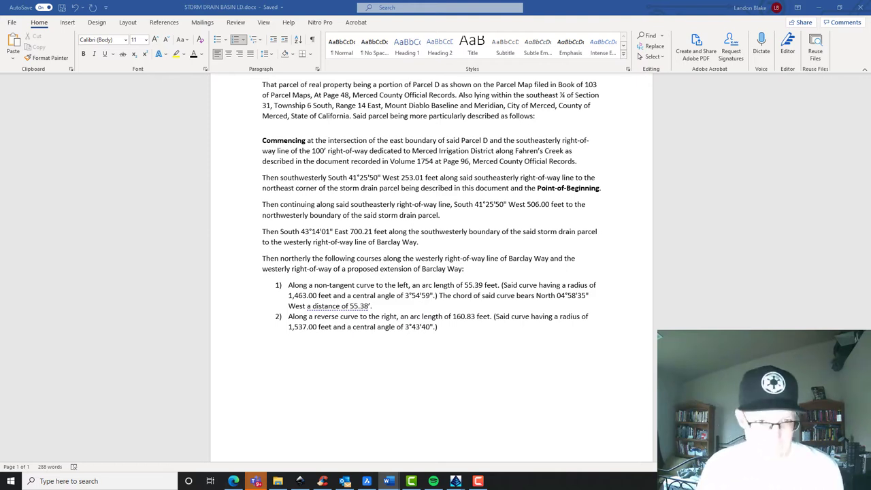
# Add course 3) as North 00°03'56" West 167.070 from the plat's pasted bearing
pyautogui.click(487, 330)
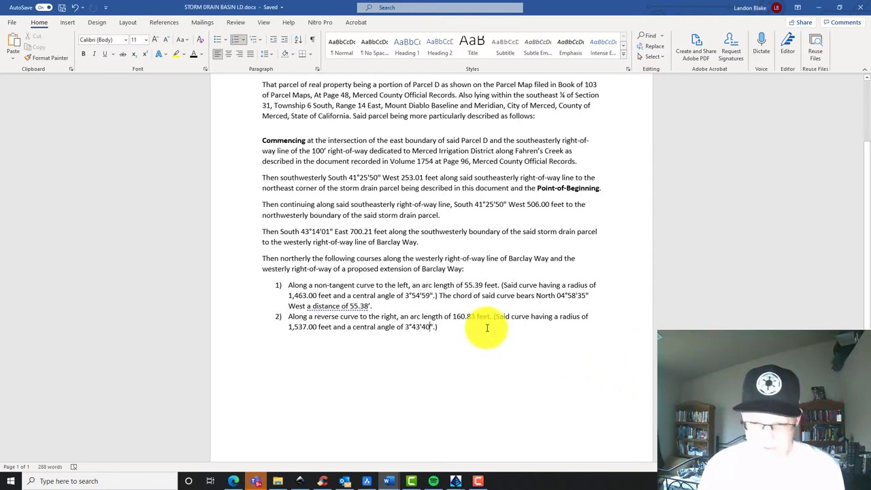
pyautogui.press('End')
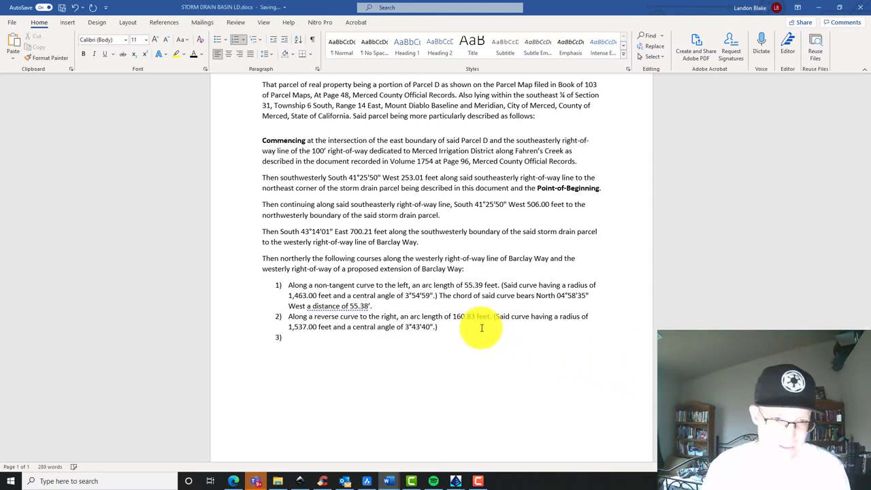
pyautogui.press('Return')
pyautogui.write('N00°03\'56" W 167.070')
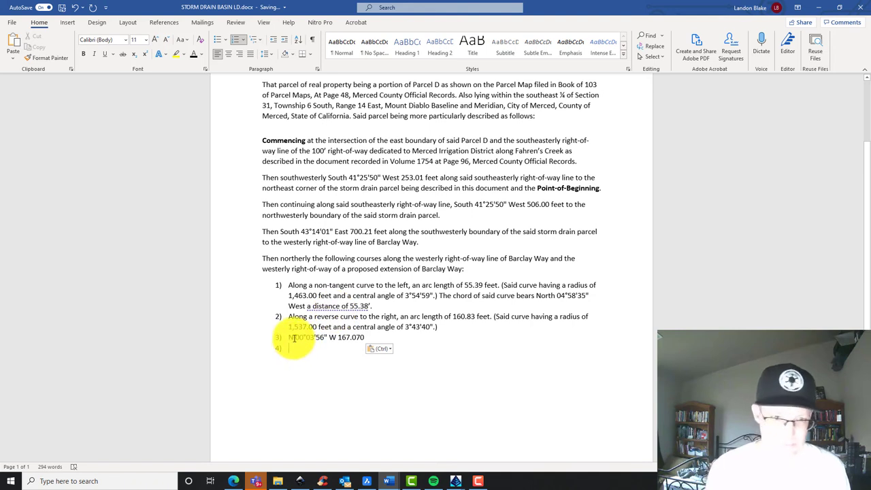
pyautogui.write('orth')
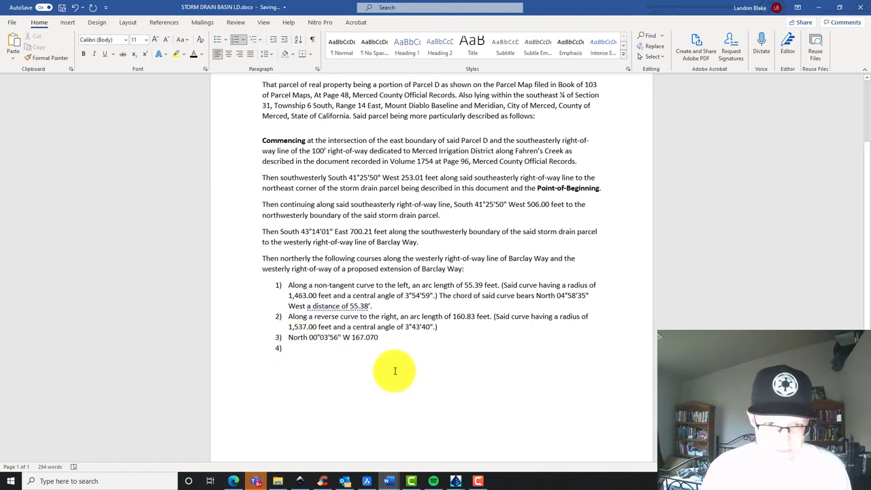
pyautogui.click(350, 340)
pyautogui.write('w')
pyautogui.press('BackSpace')
pyautogui.write('est')
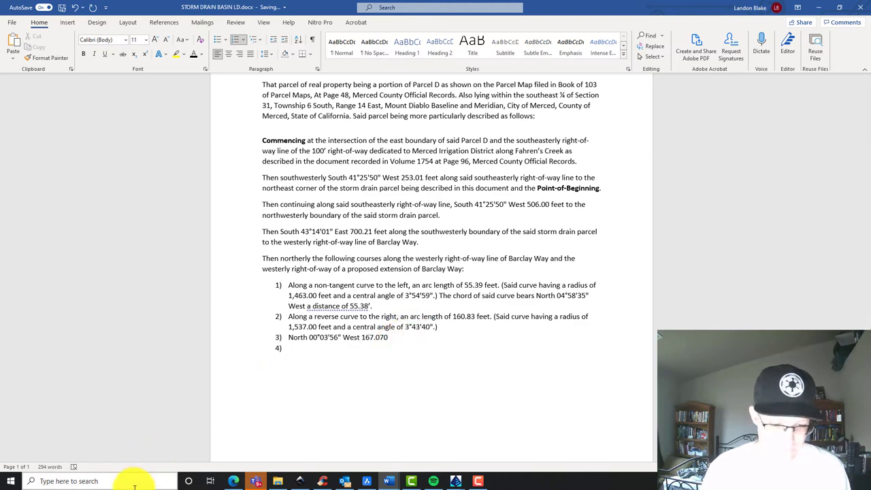
pyautogui.click(16, 486)
# Add 167.07 and 132.30 in Calculator to get 299.37, then close it
pyautogui.write('calc')
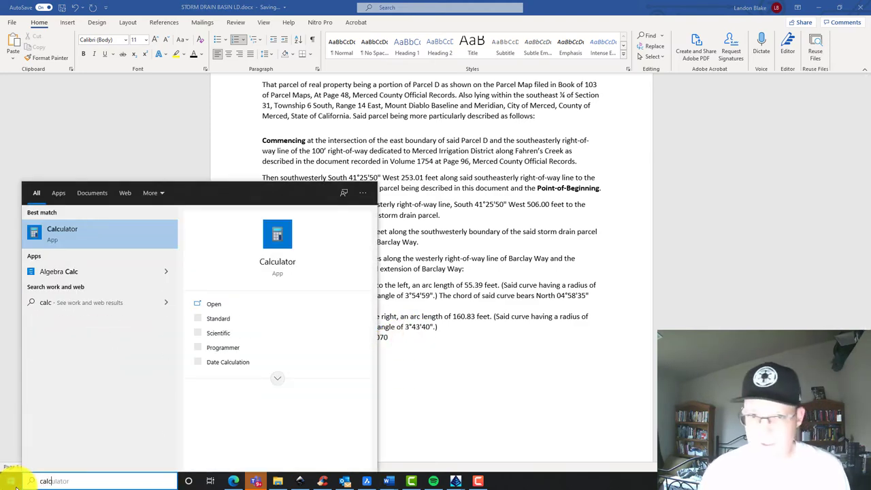
pyautogui.press('Return')
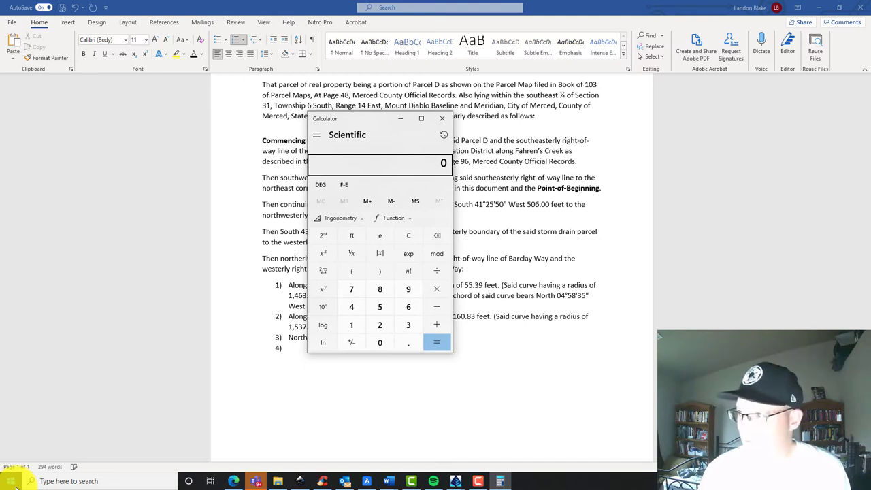
pyautogui.write('167.07')
pyautogui.press('+')
pyautogui.write('132.30')
pyautogui.press('Return')
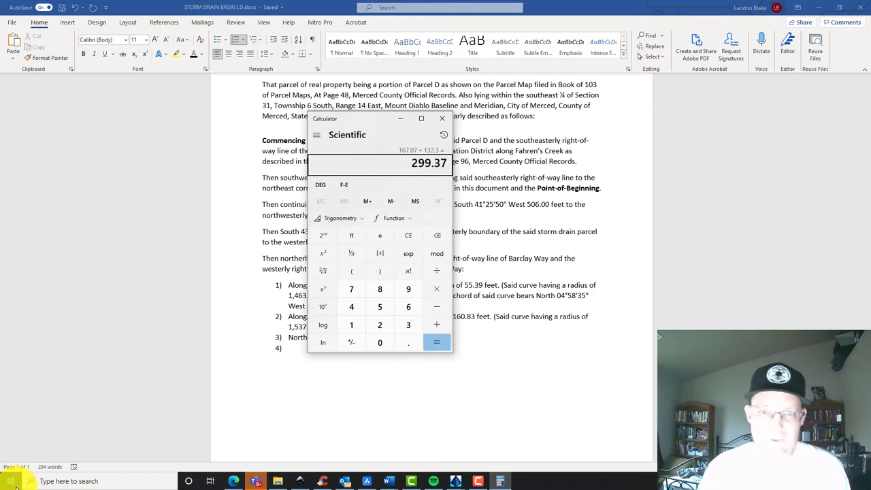
pyautogui.click(443, 124)
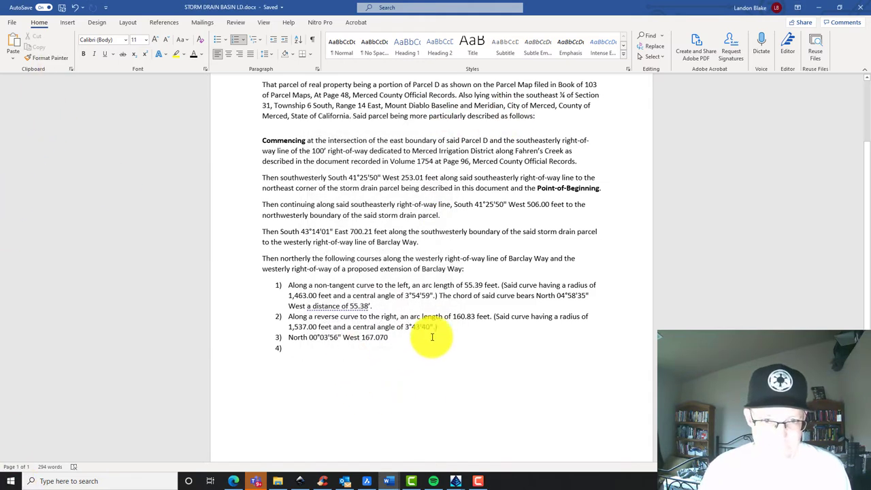
# Change course 3's distance to 299.37 and check it against the plat
pyautogui.doubleClick(370, 339)
pyautogui.write('299')
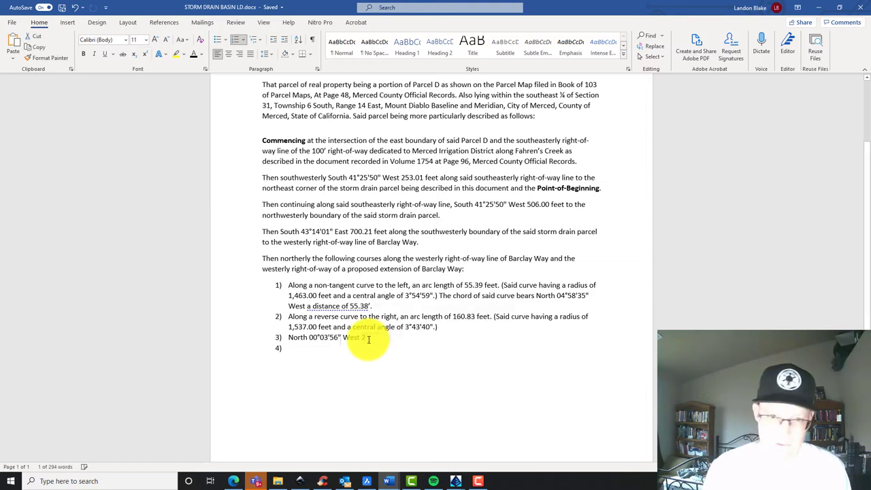
pyautogui.write('.37 feet.')
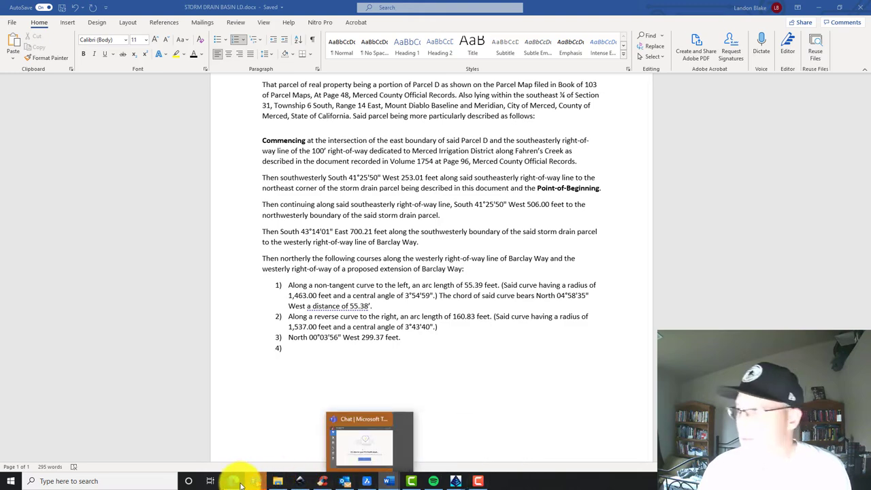
pyautogui.press('super+shift+Left')
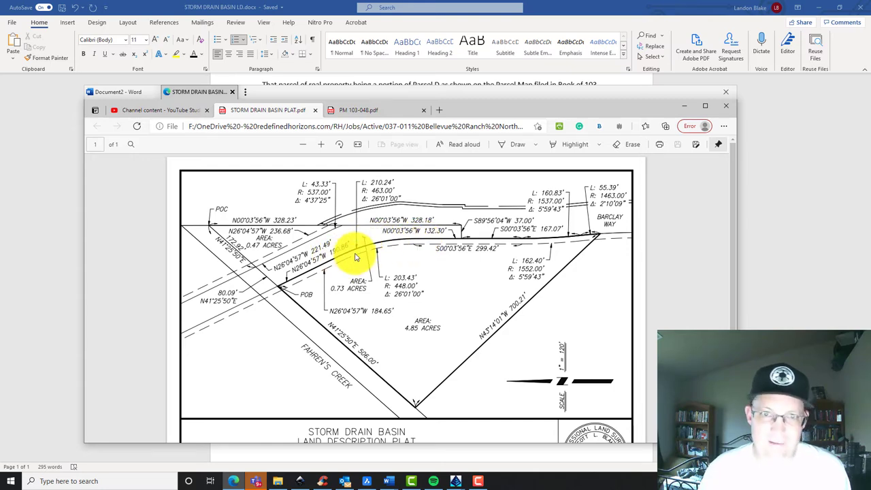
pyautogui.click(414, 85)
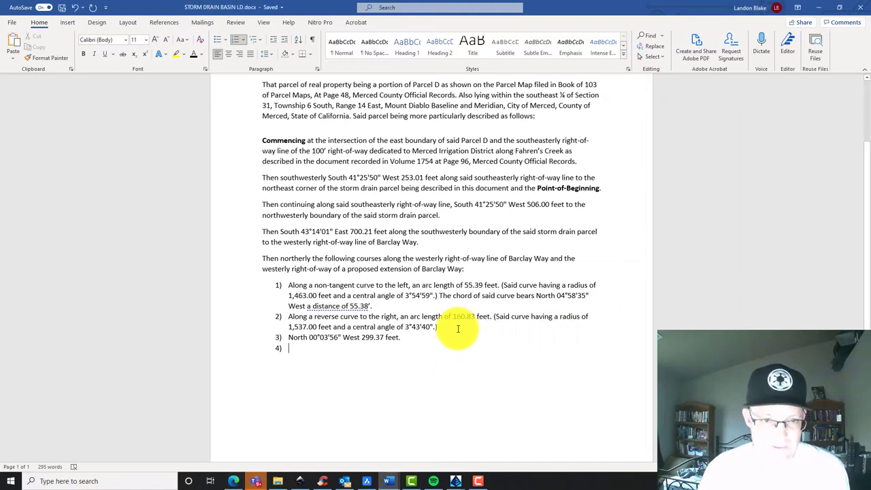
# Copy course 2 into item 4) and change it to a tangent curve to the left
pyautogui.tripleClick(304, 327)
pyautogui.hotkey('ctrl', 'c')
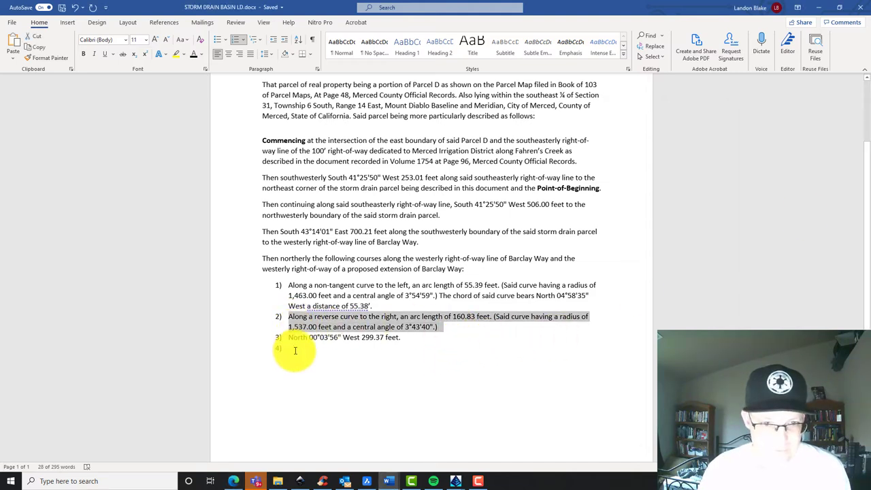
pyautogui.click(298, 348)
pyautogui.hotkey('ctrl', 'v')
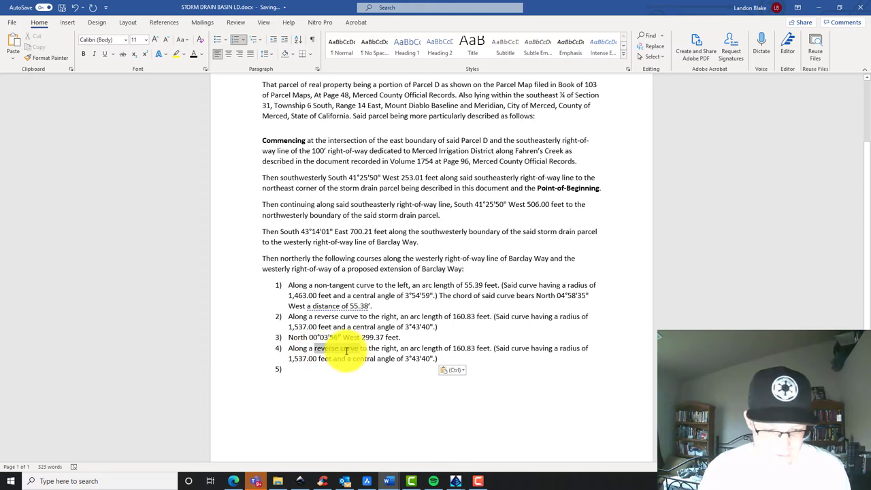
pyautogui.doubleClick(338, 348)
pyautogui.write('tangent')
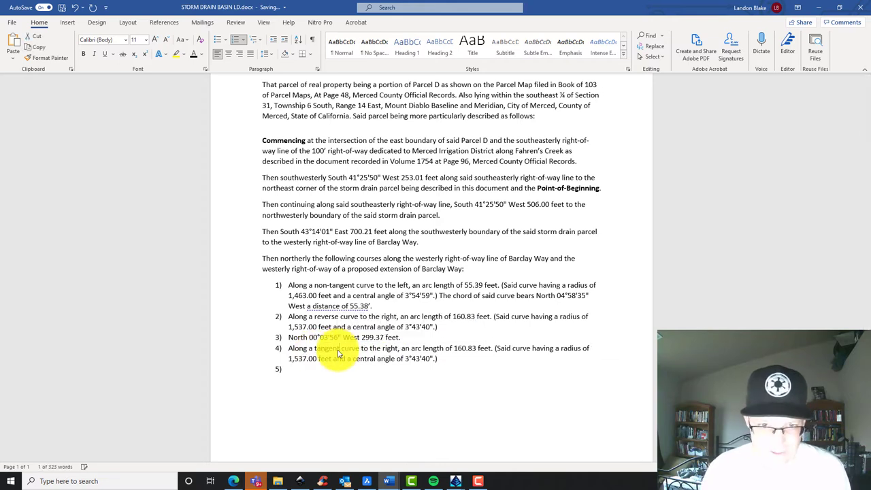
pyautogui.doubleClick(392, 348)
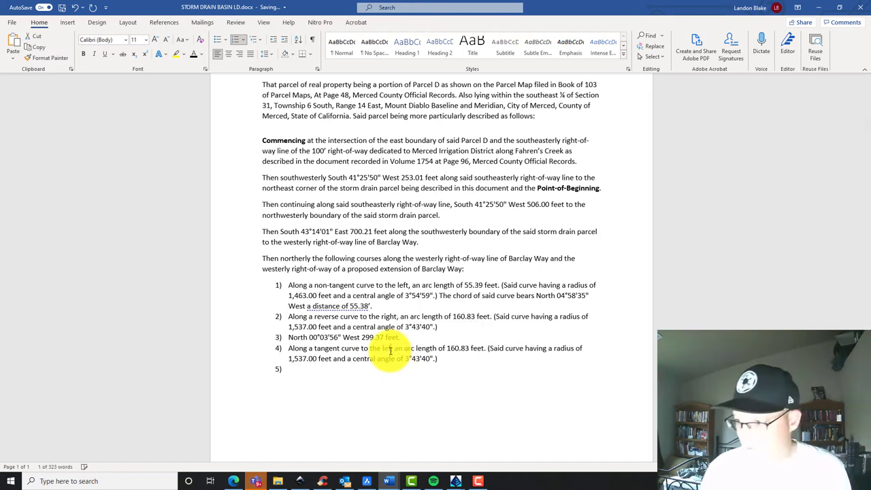
pyautogui.write('left')
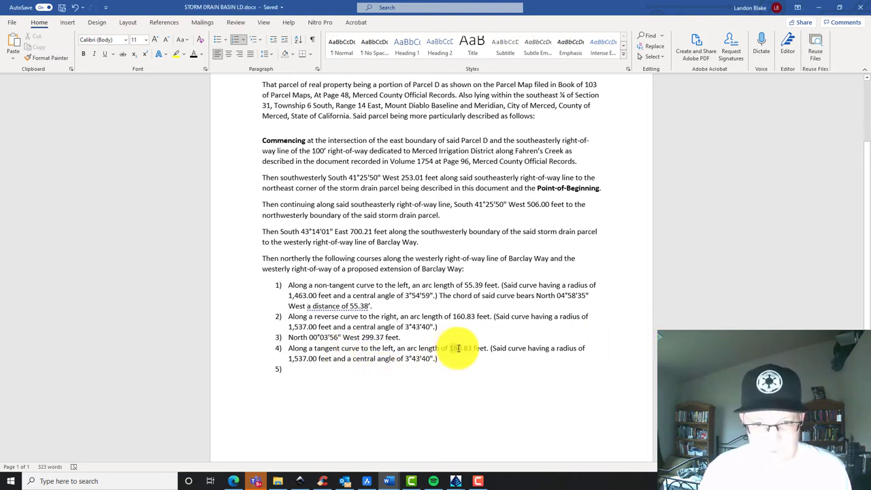
# Set course 4's arc length to 210.24 and radius to 463.00, and start editing the central angle
pyautogui.doubleClick(461, 349)
pyautogui.write('21.5')
pyautogui.write('24')
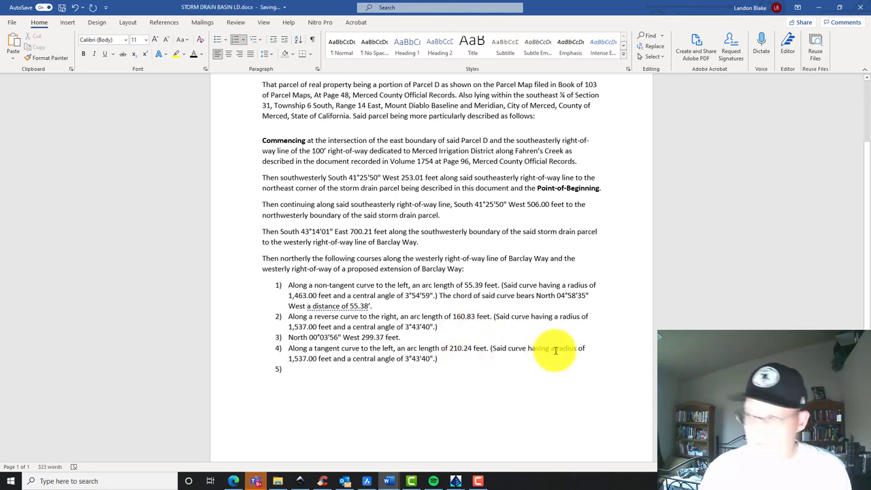
pyautogui.doubleClick(300, 360)
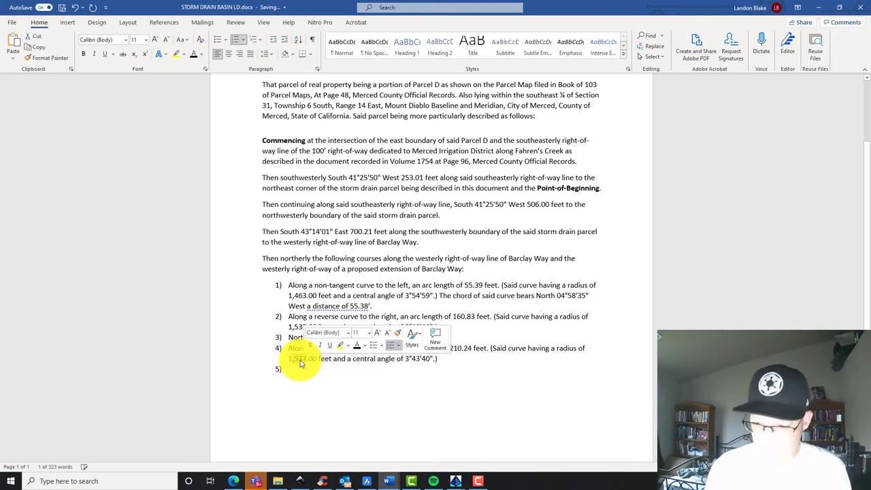
pyautogui.press('BackSpace')
pyautogui.write('463.')
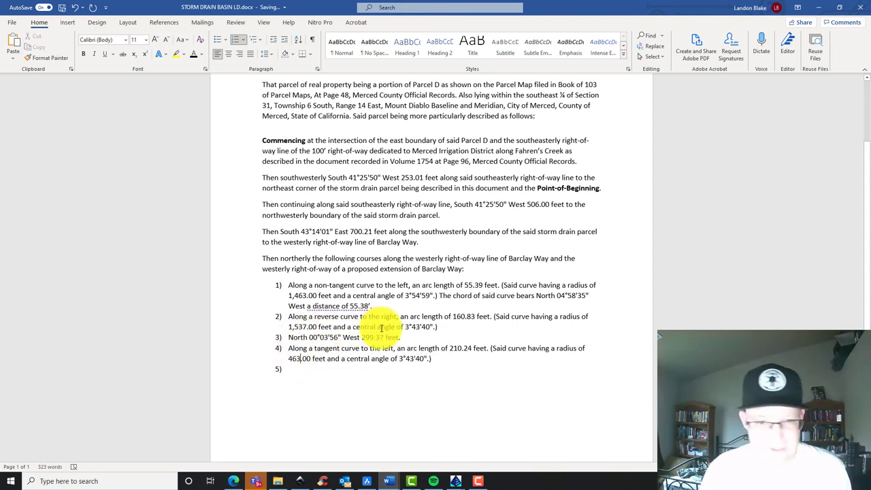
pyautogui.click(407, 359)
pyautogui.press('BackSpace')
pyautogui.press('BackSpace')
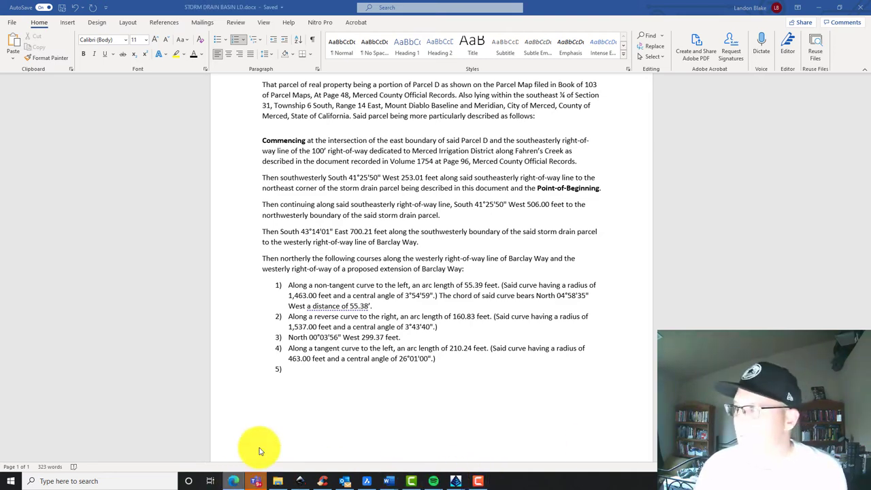
# Paste the bearing as course 5, spelled out as North 26°04'57" West 190.86 feet to the
pyautogui.hotkey('alt', 'Tab')
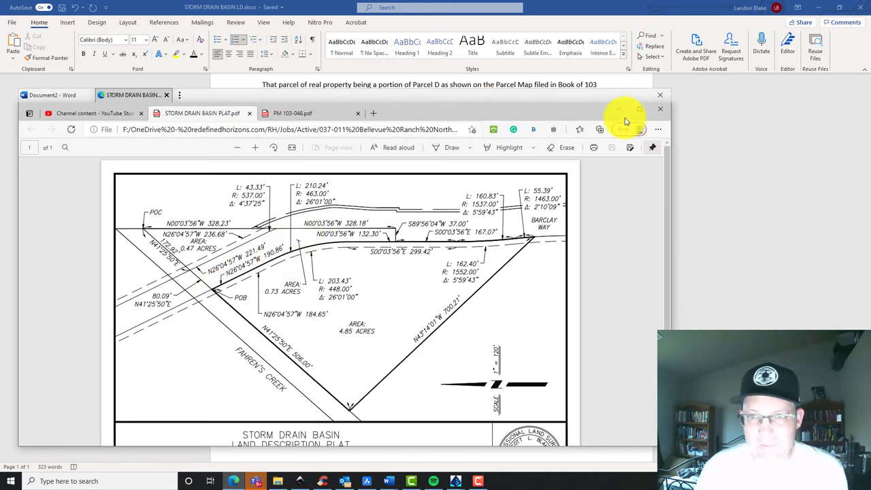
pyautogui.click(490, 85)
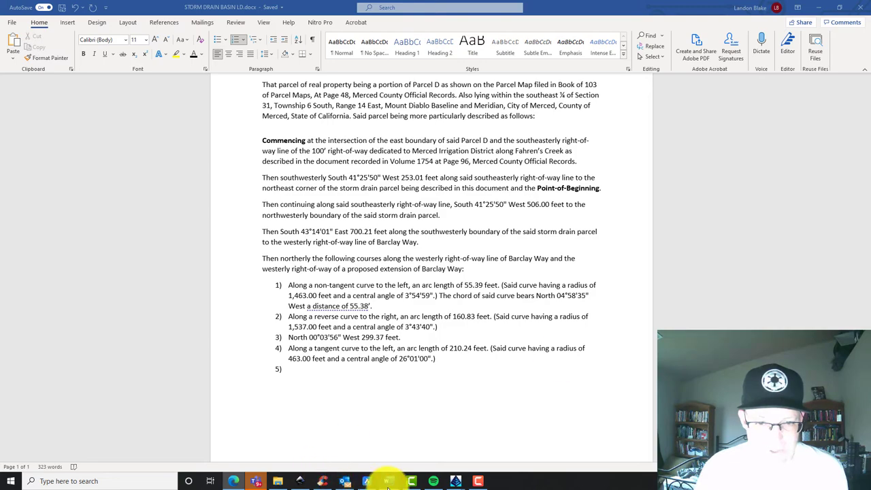
pyautogui.moveTo(388, 481)
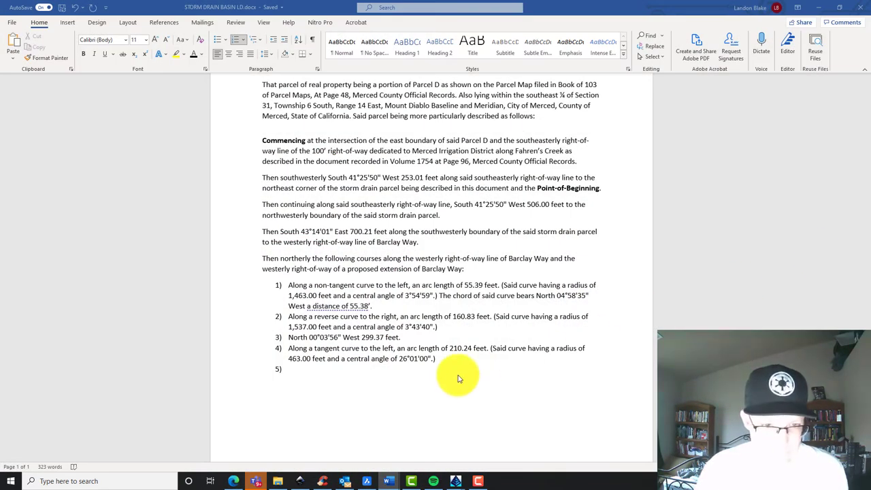
pyautogui.hotkey('ctrl', 'v')
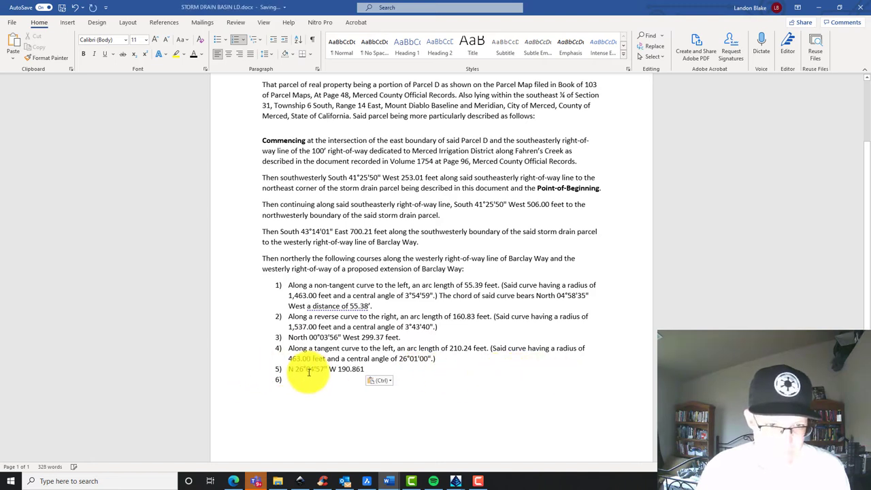
pyautogui.click(291, 369)
pyautogui.write('orth')
pyautogui.click(349, 369)
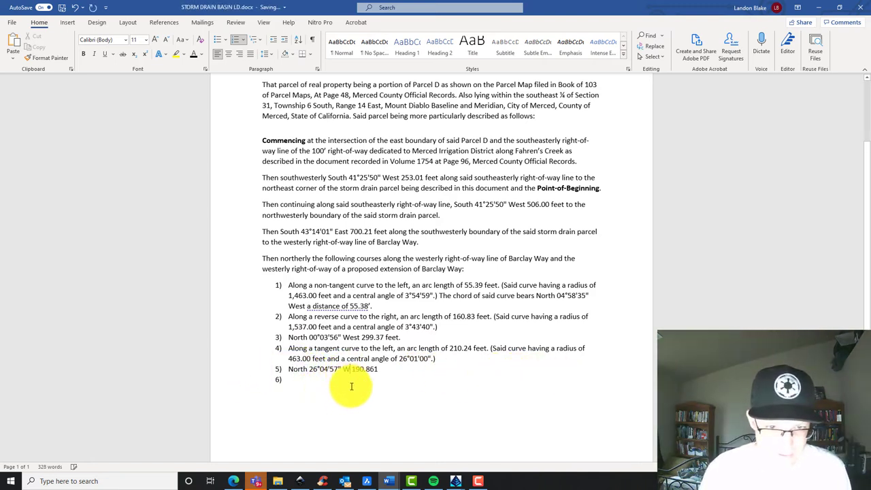
pyautogui.write('est')
pyautogui.press('BackSpace')
pyautogui.press('BackSpace')
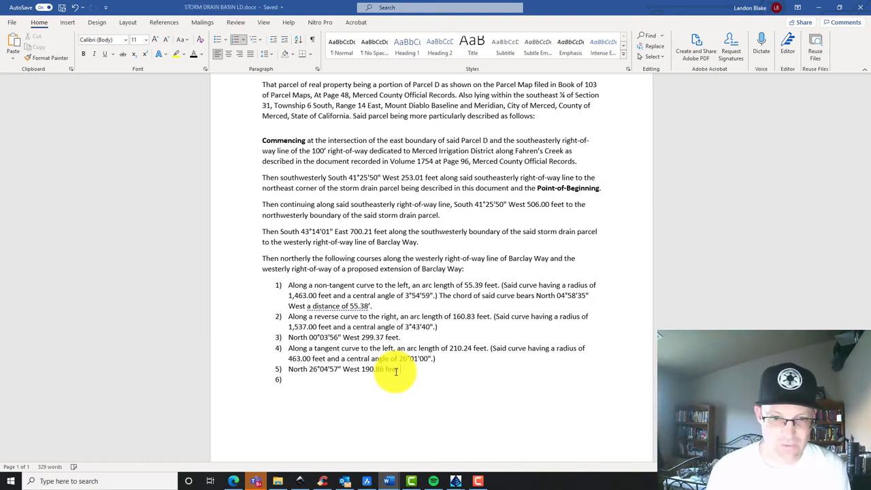
pyautogui.write('to the')
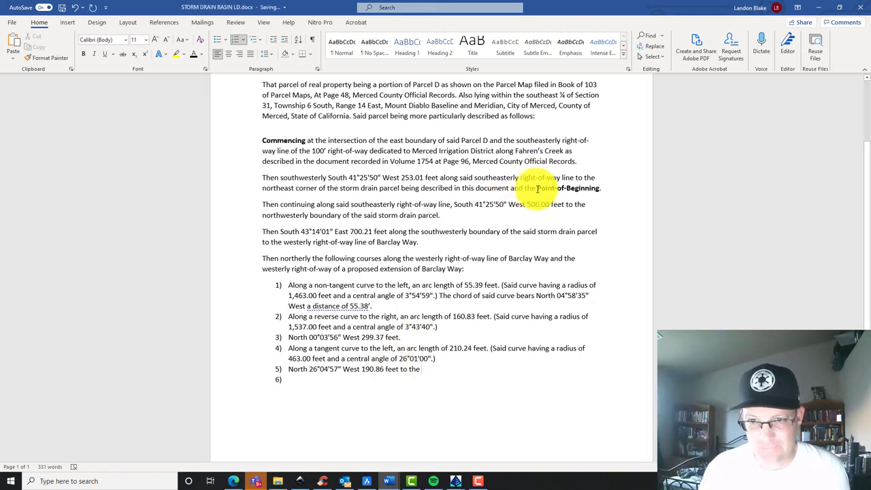
# Finish course 5 with the bold Point-of-Beginning and a period, then end the numbered list
pyautogui.moveTo(538, 189); pyautogui.dragTo(602, 191)
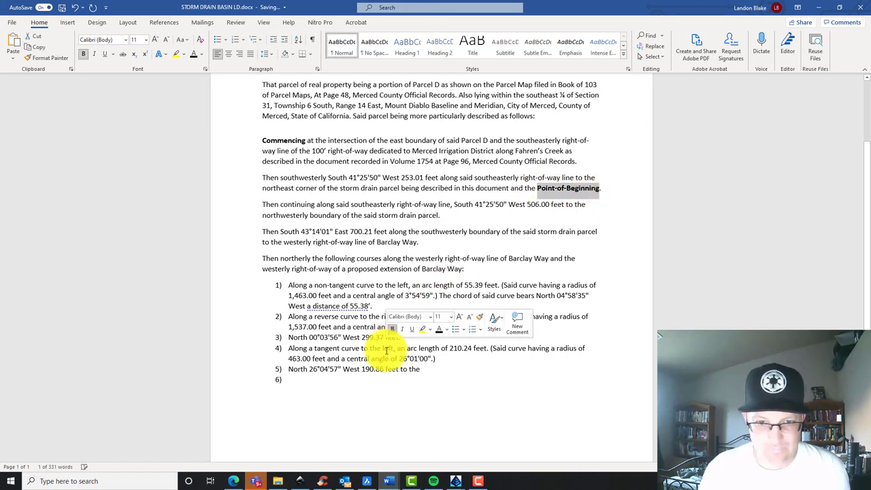
pyautogui.click(426, 373)
pyautogui.hotkey('ctrl', 'v')
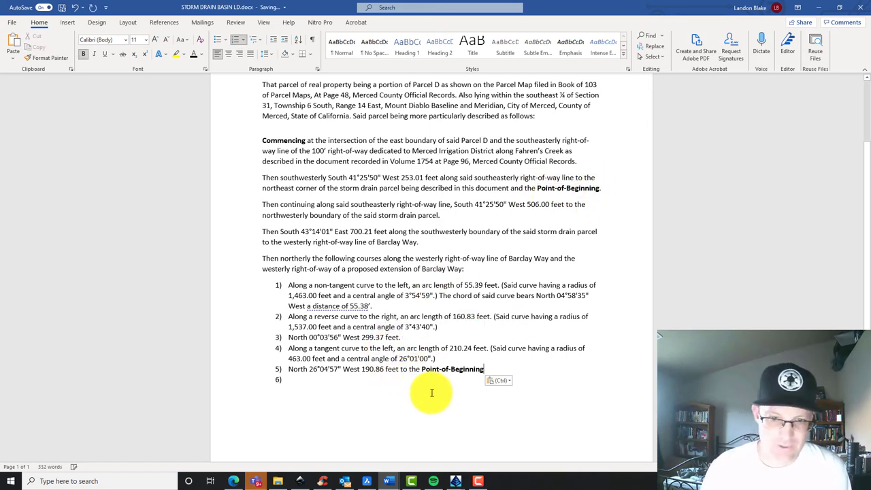
pyautogui.write('.')
pyautogui.click(354, 384)
pyautogui.press('BackSpace')
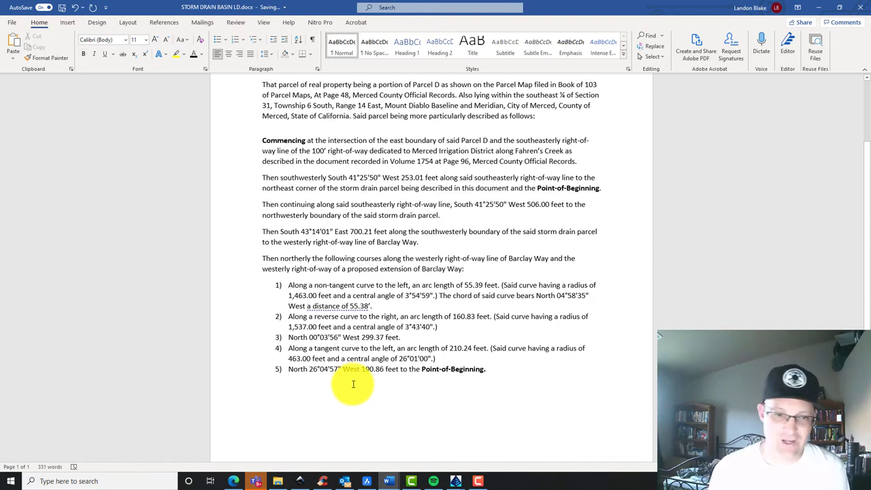
# Complete the note stating distances are ground, not grid distances, and are in US Survey Feet
pyautogui.press('Return')
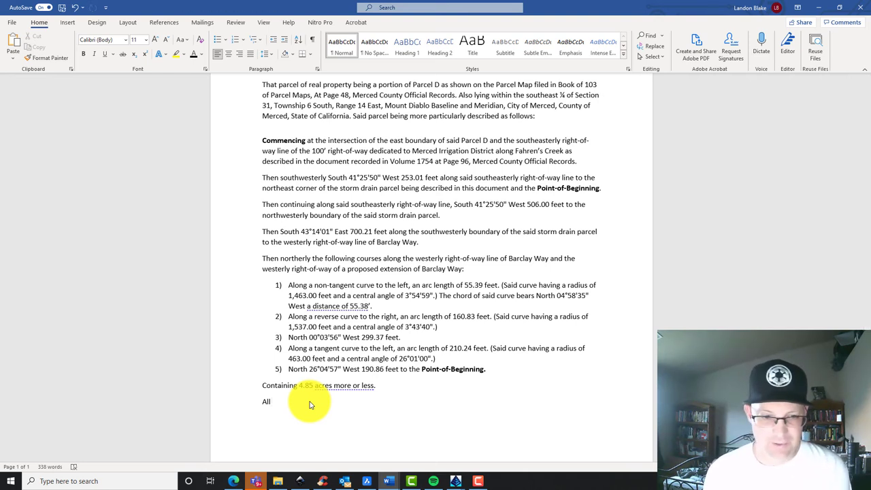
pyautogui.write('distances contained in this description are ground distances (')
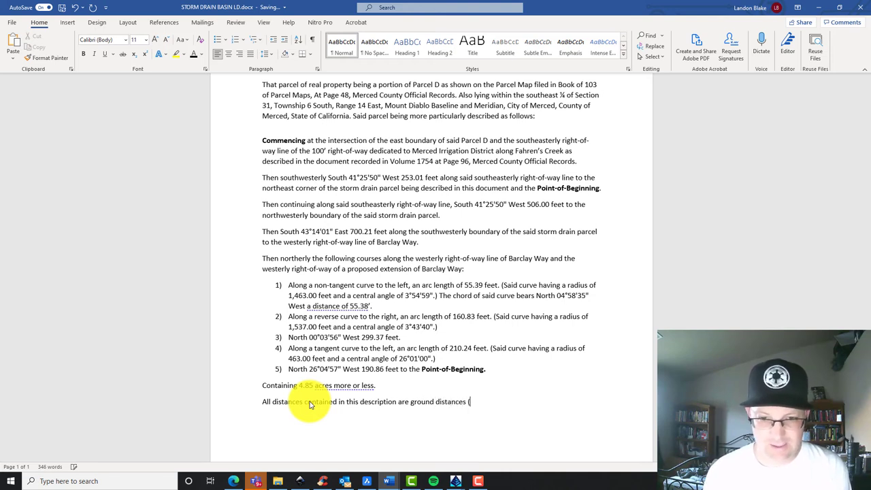
pyautogui.write('not grid distanc')
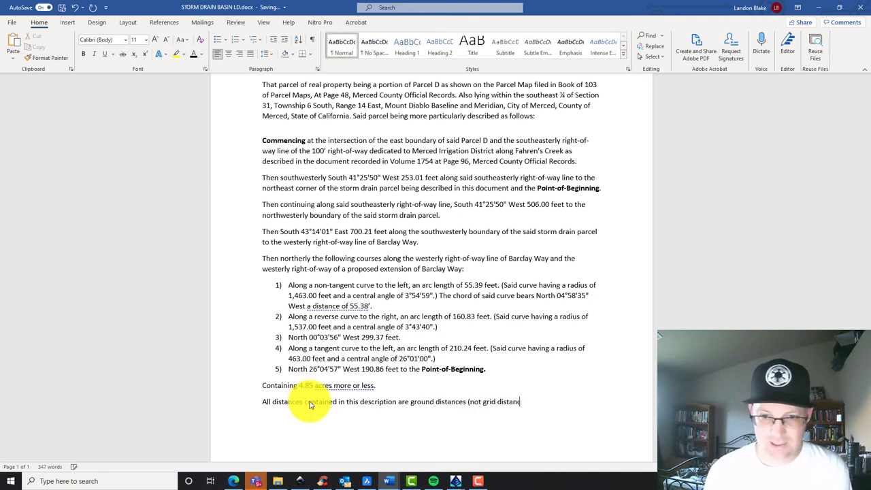
pyautogui.write('es) and are in ')
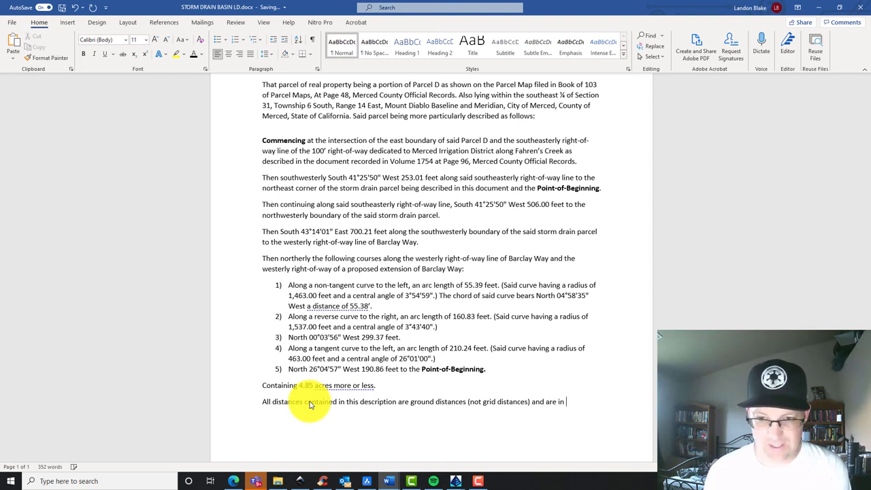
pyautogui.write('US Survey')
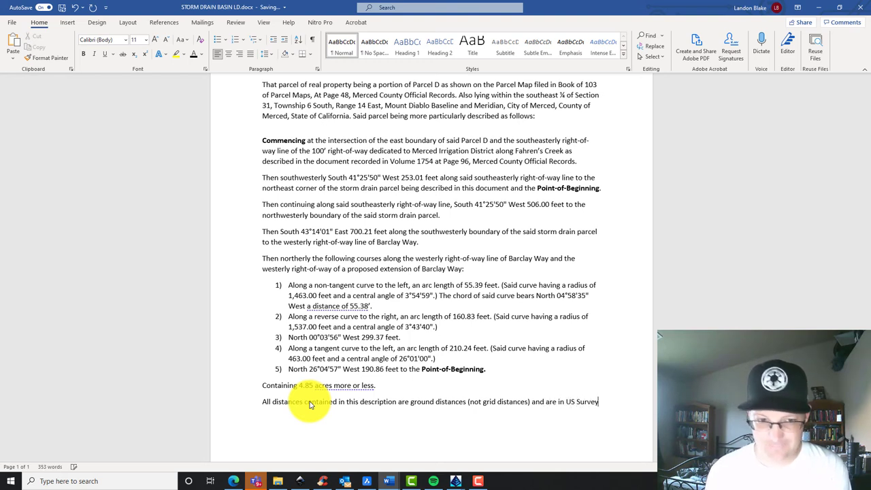
pyautogui.write(' Feet/')
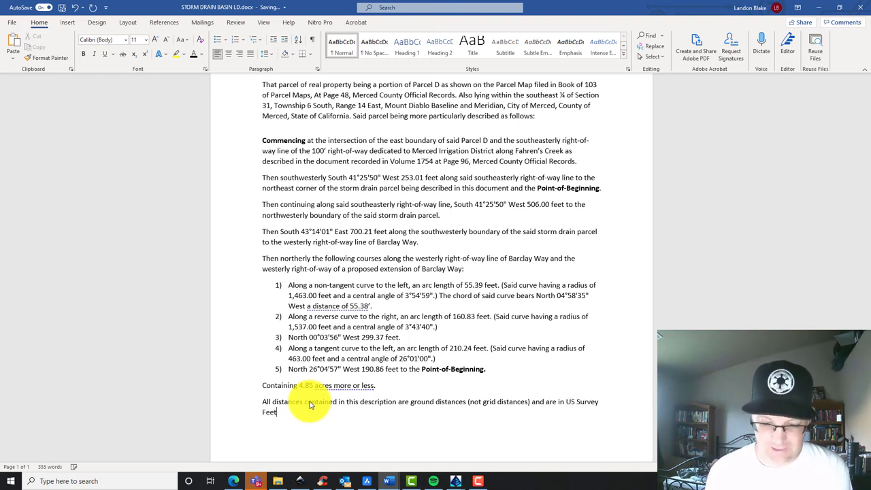
pyautogui.press('BackSpace')
pyautogui.write('.')
# Add the sentence 'This land description was prepared by me or under my direct supervision.'
pyautogui.press('Return')
pyautogui.press('Return')
pyautogui.press('BackSpace')
pyautogui.write('Thio')
pyautogui.press('BackSpace')
pyautogui.write('s land descriup')
pyautogui.press('BackSpace')
pyautogui.press('BackSpace')
pyautogui.write('ption was prepared by me or under my direct supervision.')
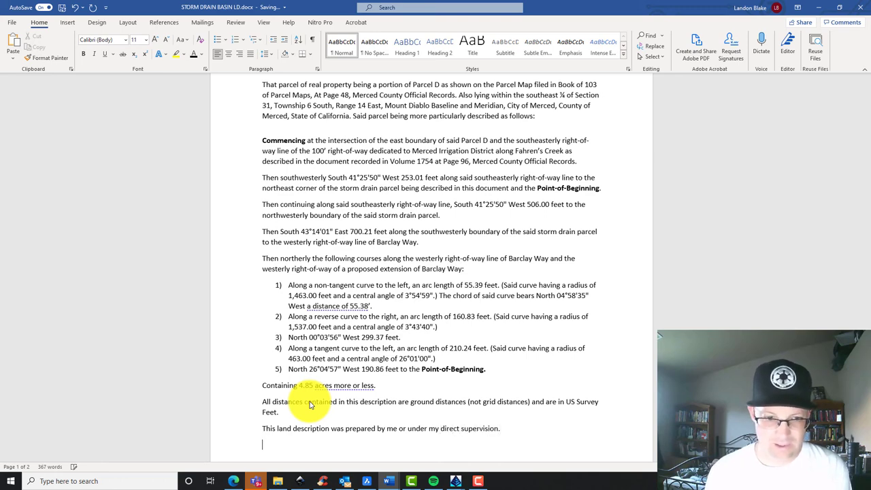
# Add the surveyor's name and California PLS # licence number as the signature block
pyautogui.press('Return')
pyautogui.press('Return')
pyautogui.press('Return')
pyautogui.press('Return')
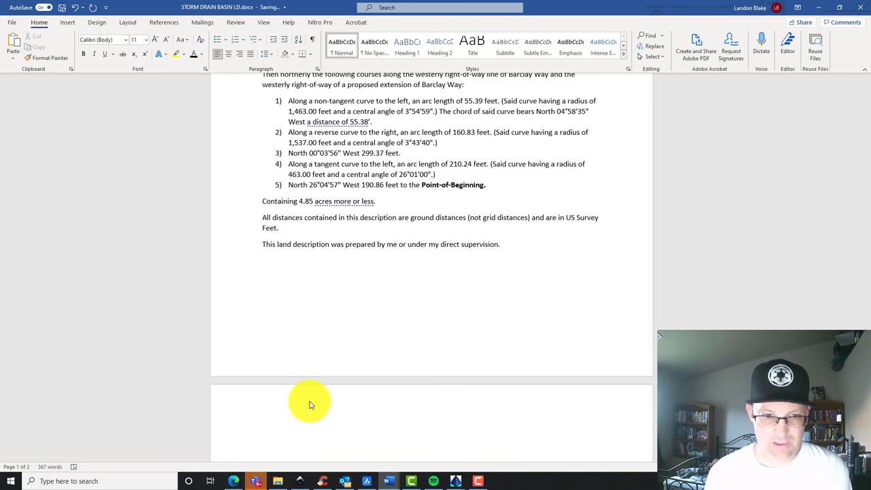
pyautogui.write('Landon Blake')
pyautogui.press('Return')
pyautogui.write('California PLS 8489')
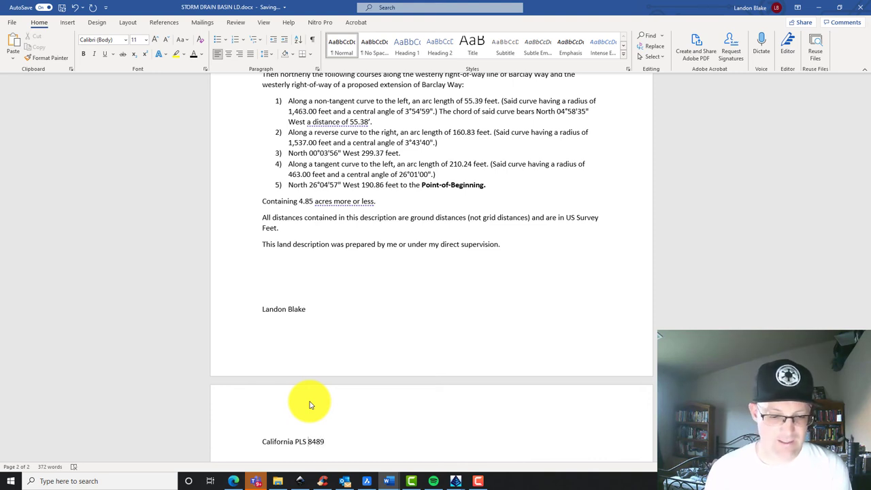
pyautogui.click(310, 406)
pyautogui.write('#')
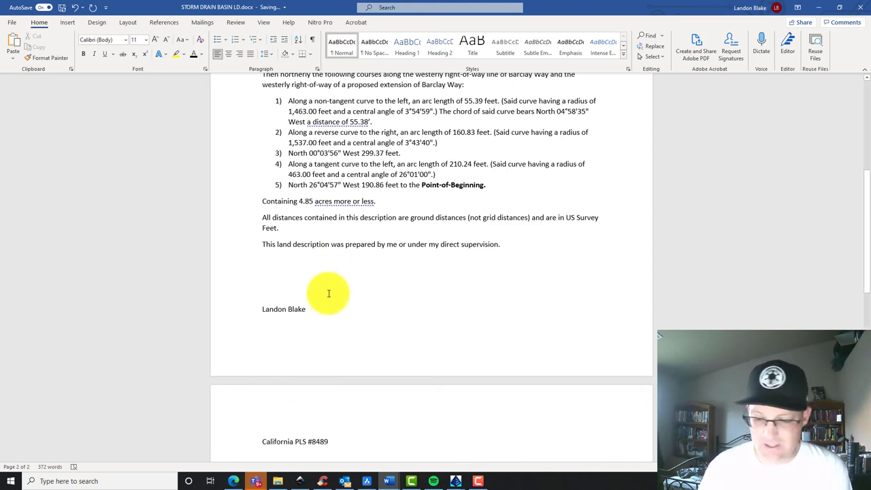
pyautogui.click(317, 289)
pyautogui.press('Delete')
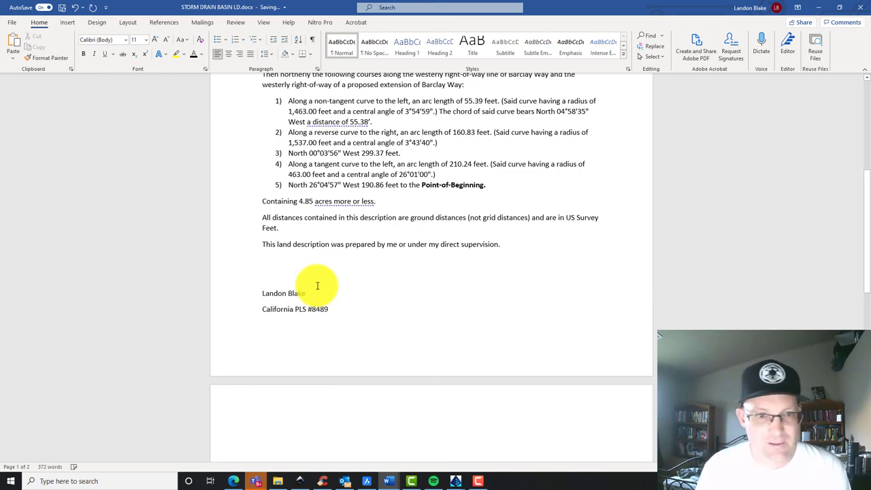
# Set paragraph Spacing After to 0 pt for the selected description text
pyautogui.moveTo(345, 327); pyautogui.dragTo(231, 136)
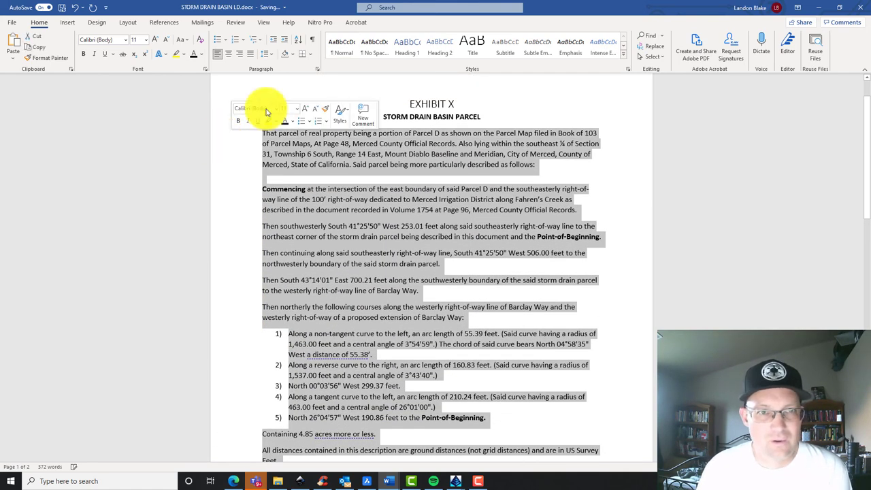
pyautogui.click(318, 68)
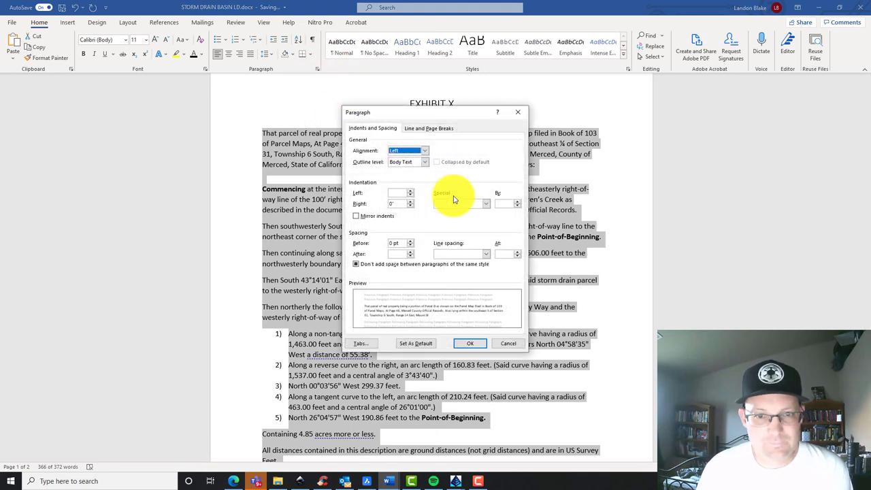
pyautogui.click(410, 256)
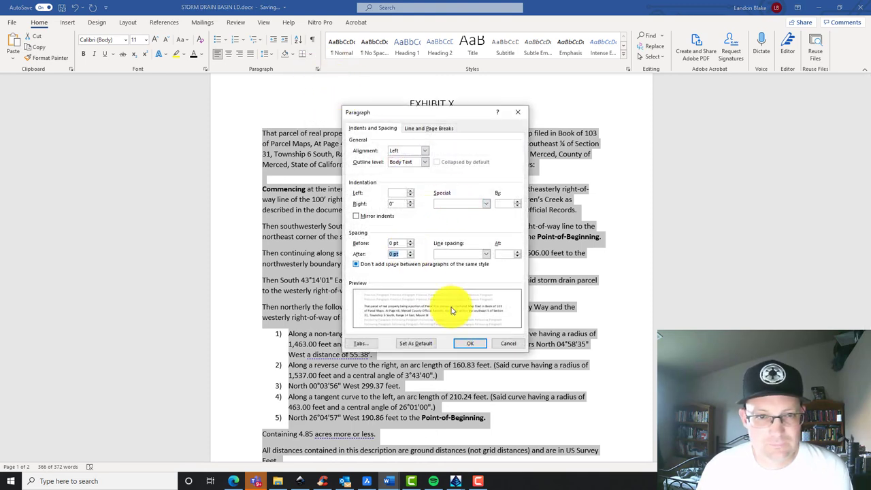
pyautogui.click(470, 343)
pyautogui.click(282, 235)
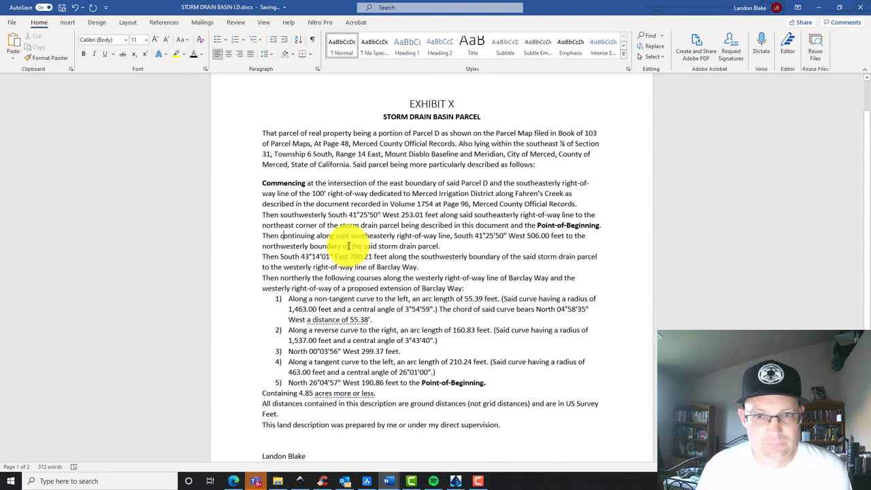
# Insert blank lines before the courses and after course 5, the acreage note and units note
pyautogui.scroll(-3, 349, 246)
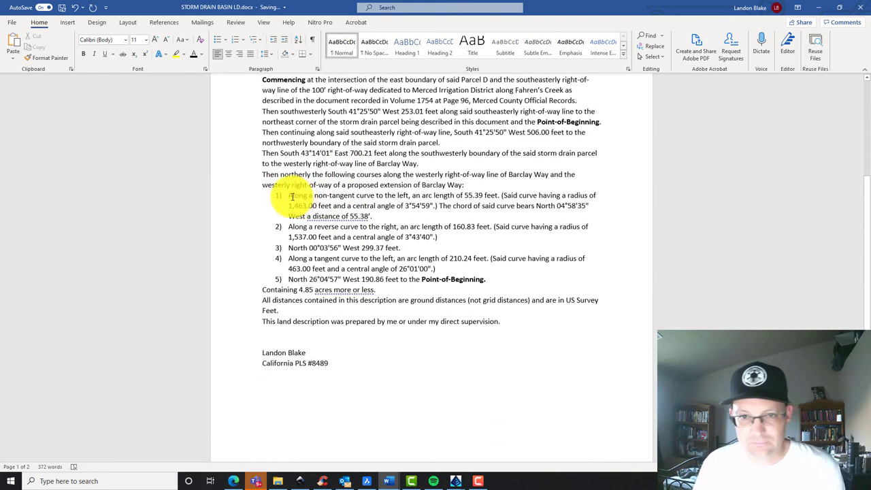
pyautogui.click(484, 190)
pyautogui.press('Return')
pyautogui.click(502, 292)
pyautogui.press('Return')
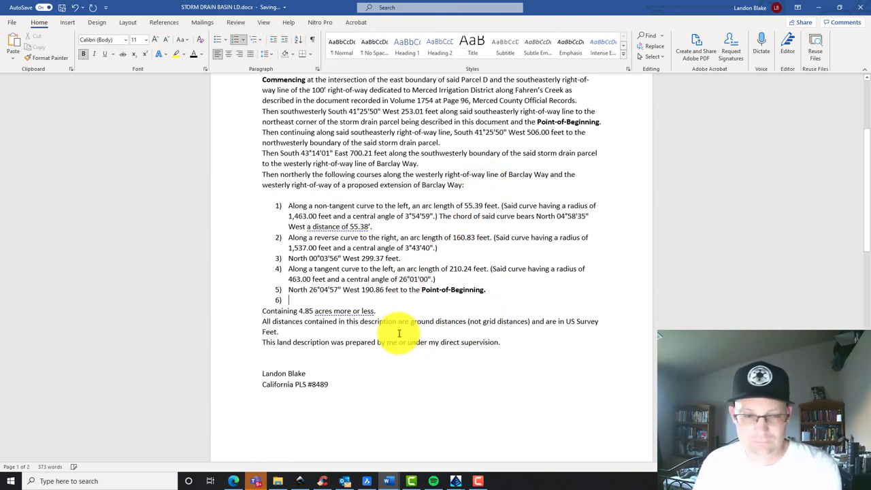
pyautogui.press('BackSpace')
pyautogui.click(395, 311)
pyautogui.press('Return')
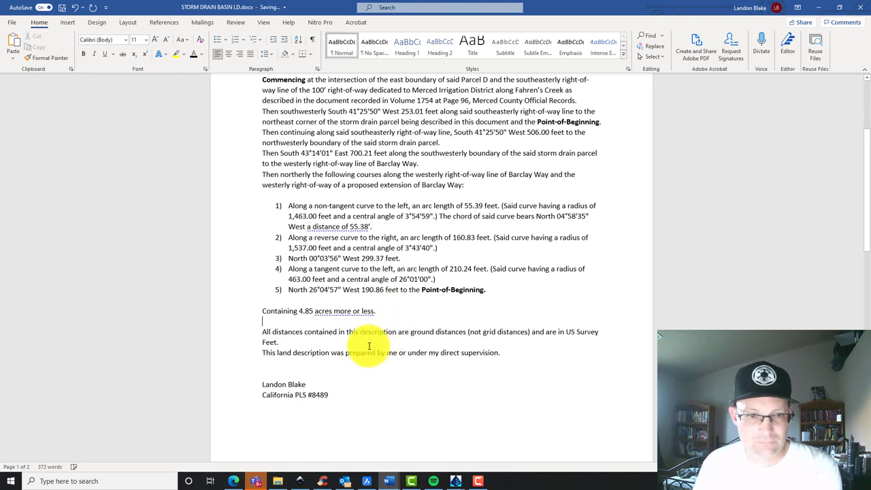
pyautogui.click(356, 344)
pyautogui.press('Return')
# Add extra blank space between the certification sentence and the signature block
pyautogui.scroll(-2, 370, 350)
pyautogui.click(334, 298)
pyautogui.press('Return')
pyautogui.press('Return')
pyautogui.press('Return')
pyautogui.press('Return')
pyautogui.press('Return')
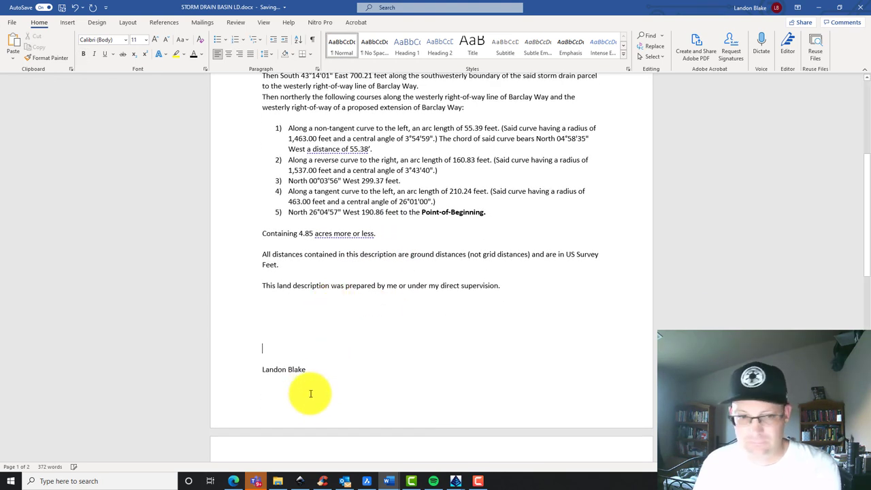
pyautogui.press('BackSpace')
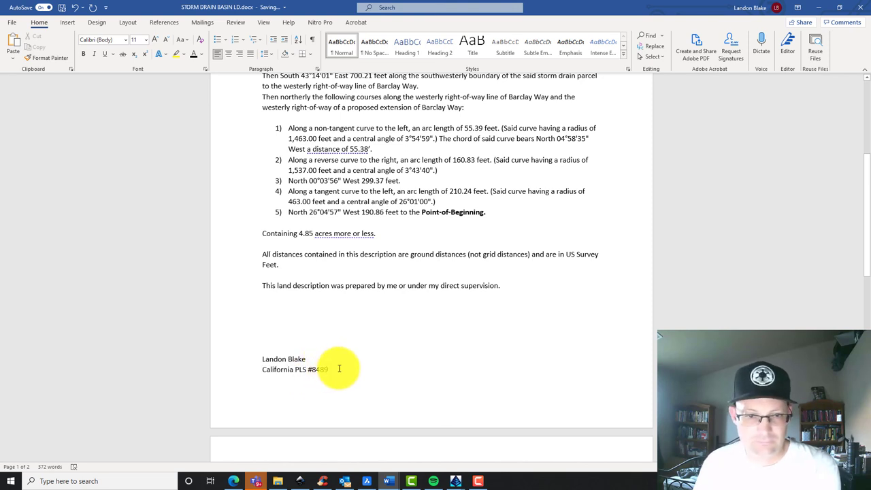
pyautogui.click(339, 368)
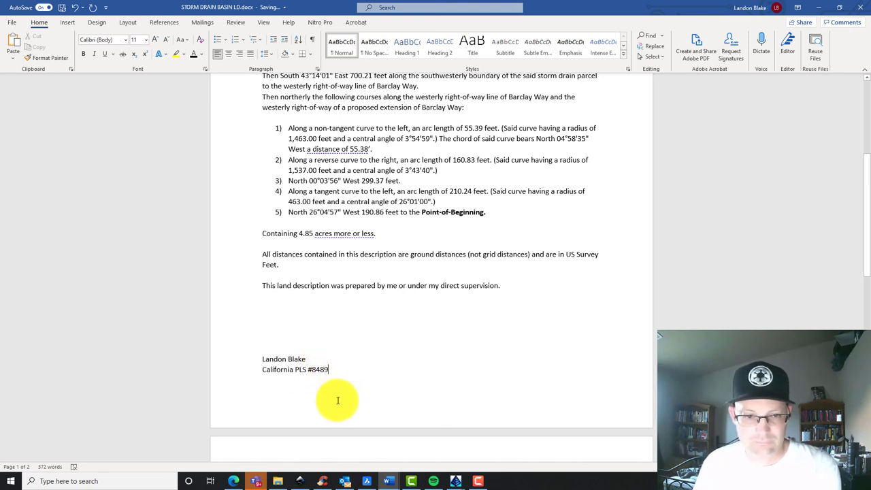
# Delete the blank second page and scroll through to review the one-page description
pyautogui.click(317, 442)
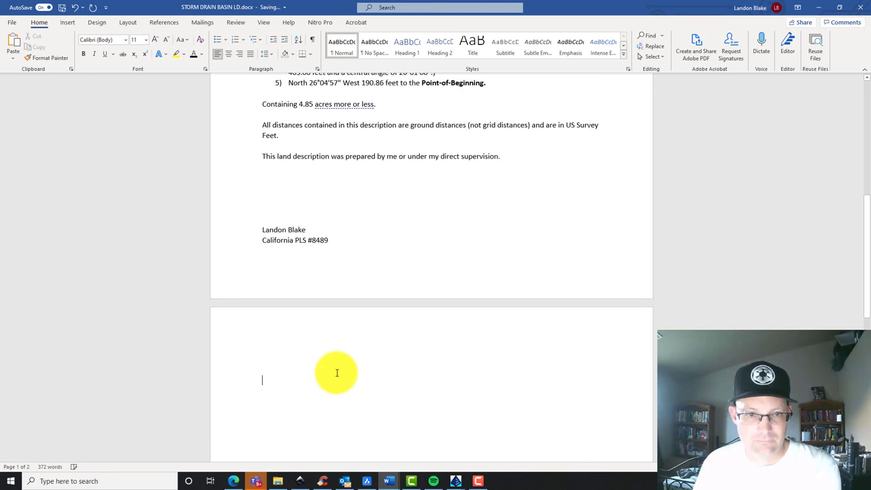
pyautogui.press('BackSpace')
pyautogui.scroll(3, 336, 371)
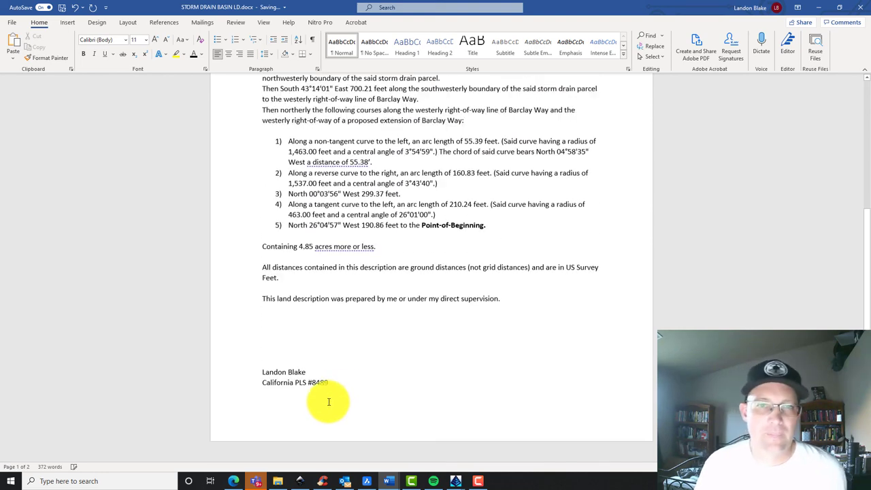
pyautogui.scroll(4, 335, 259)
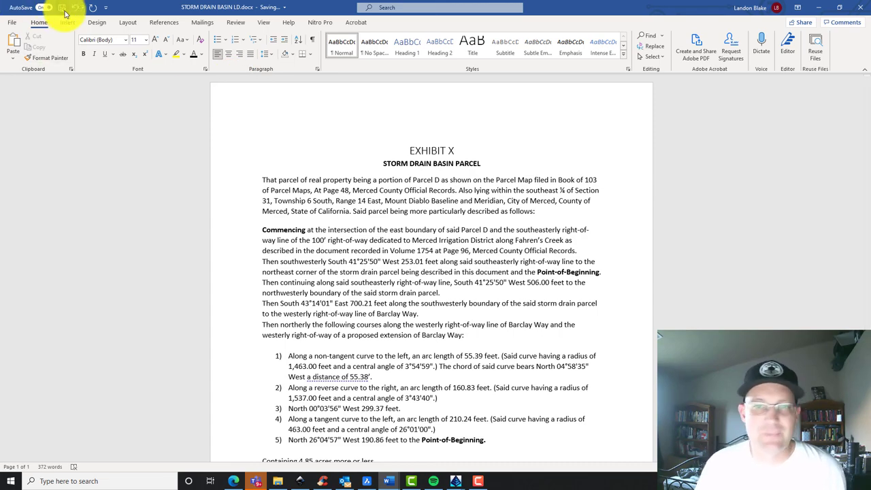
pyautogui.scroll(-4, 583, 288)
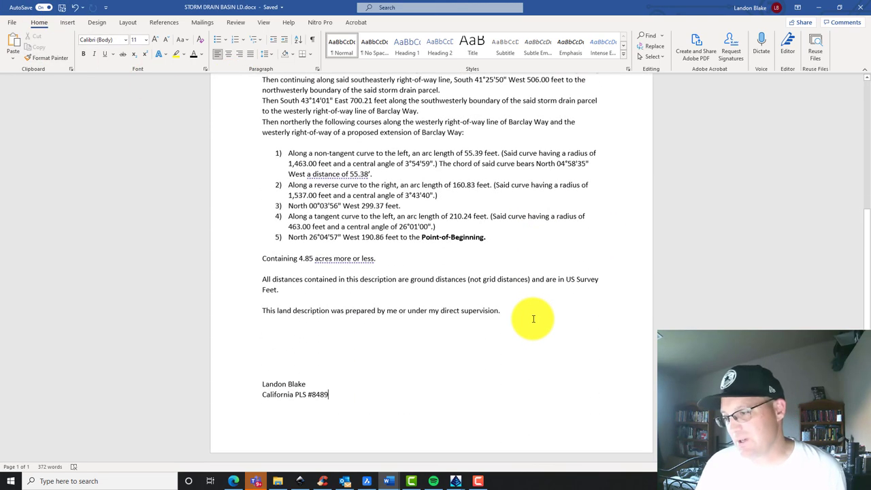
pyautogui.scroll(4, 534, 319)
pyautogui.scroll(-4, 531, 317)
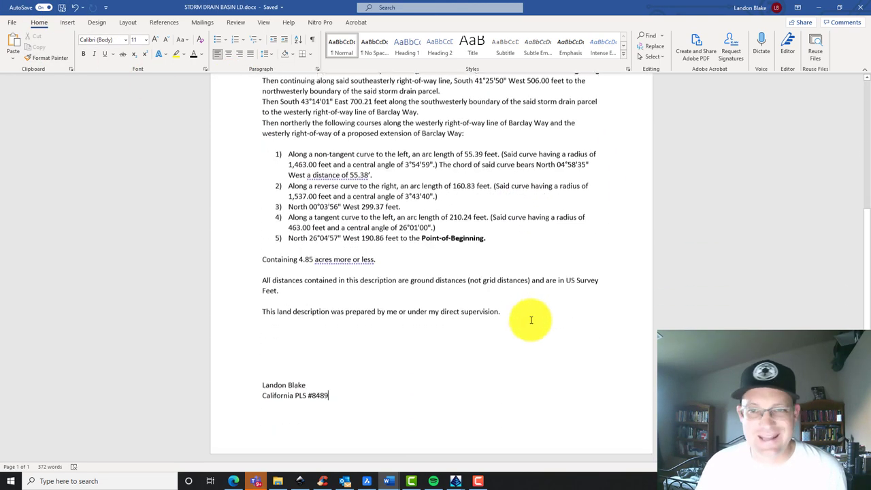
pyautogui.scroll(3, 517, 331)
pyautogui.scroll(2, 432, 283)
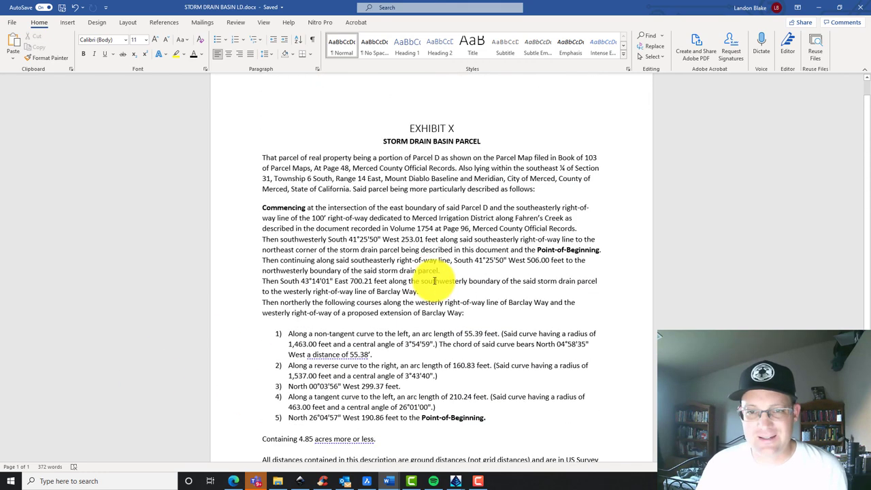
pyautogui.scroll(-1, 434, 272)
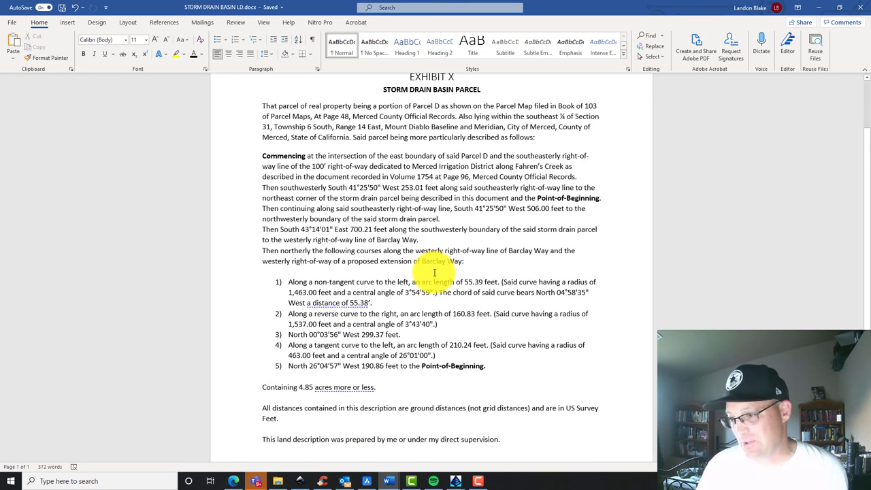